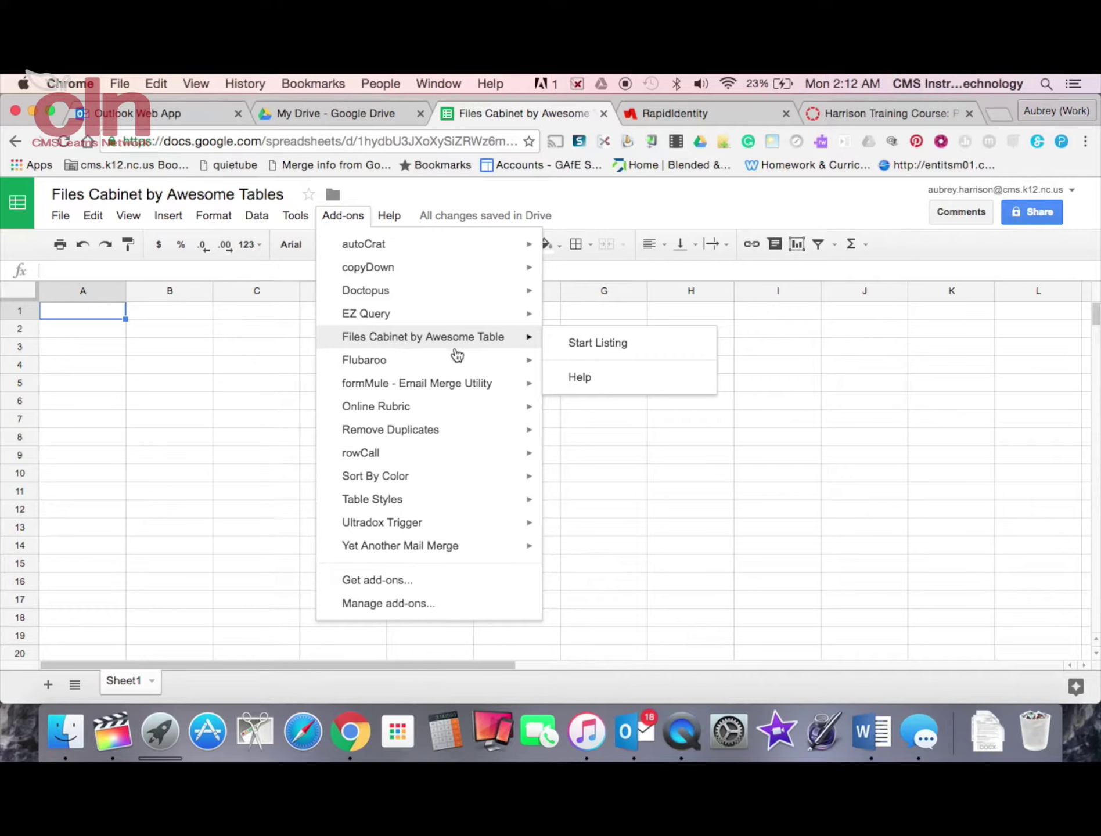
Start a Files Cabinet listing for Sheet1 and search Drive for the IT Weekly Show Templates folder as the one to list
click(587, 344)
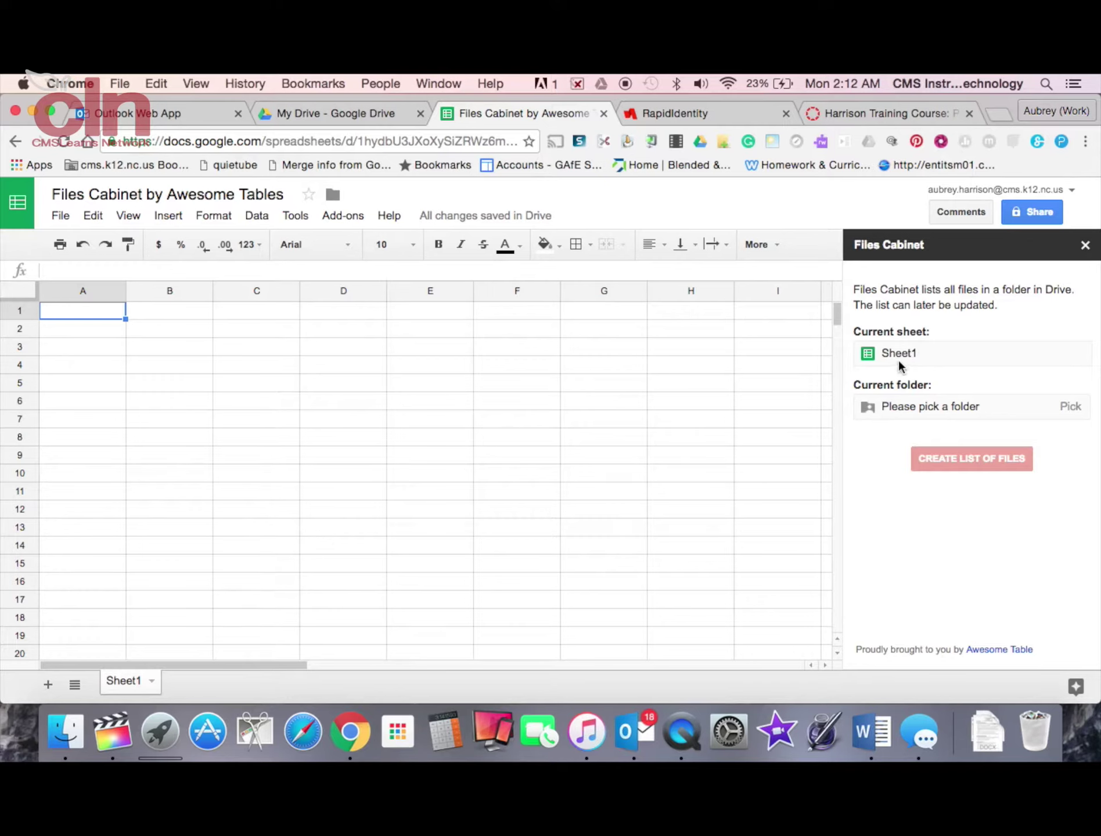
click(907, 406)
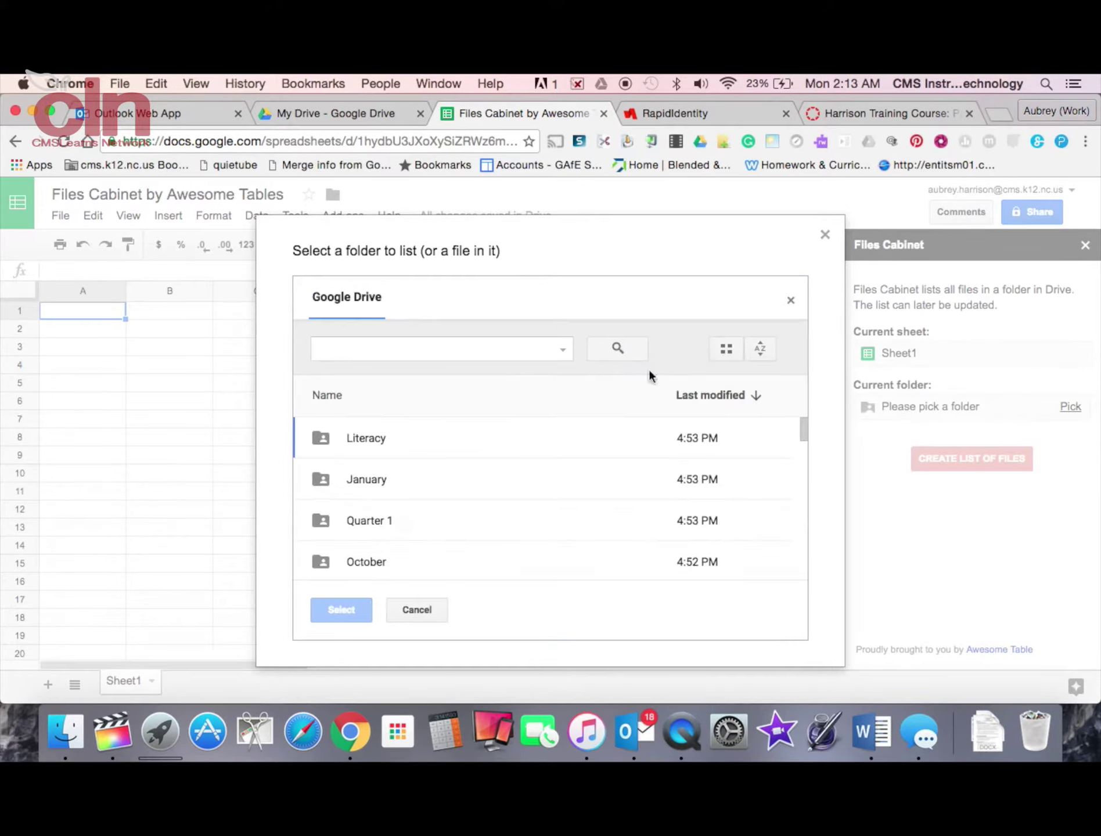
click(476, 350)
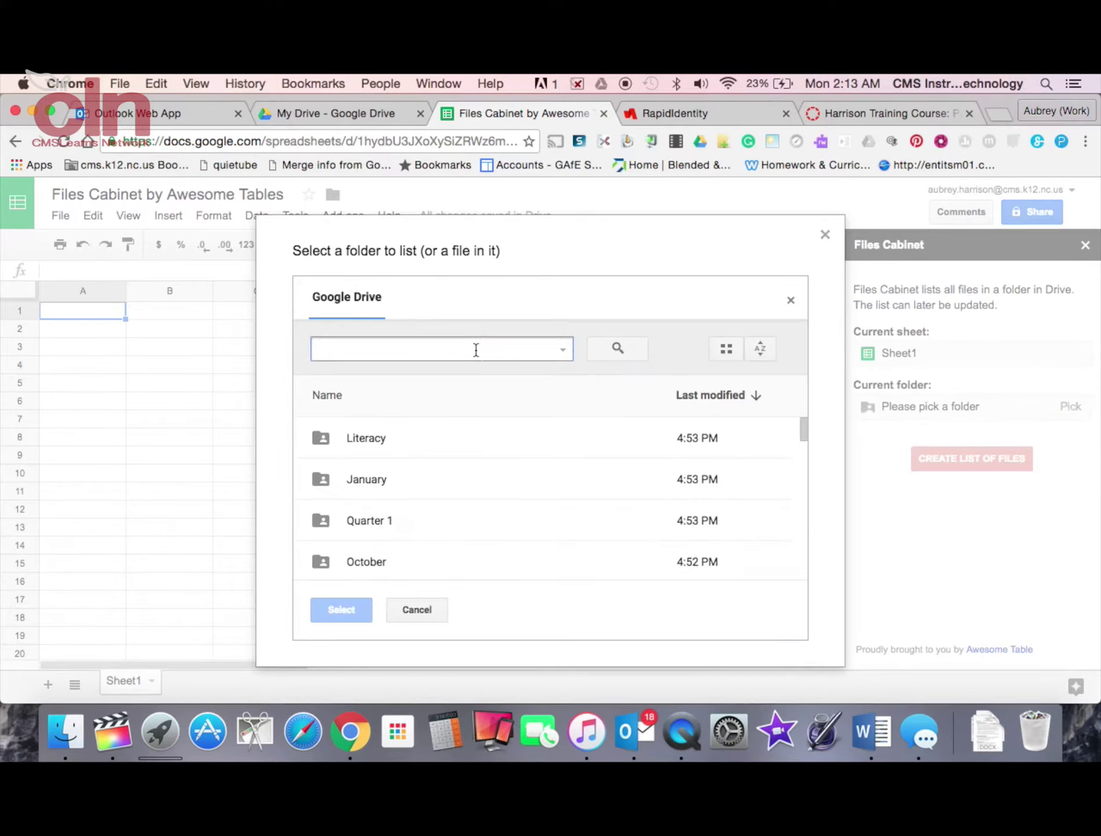
text(Sch)
key(BackSpace)
key(BackSpace)
text(ho)
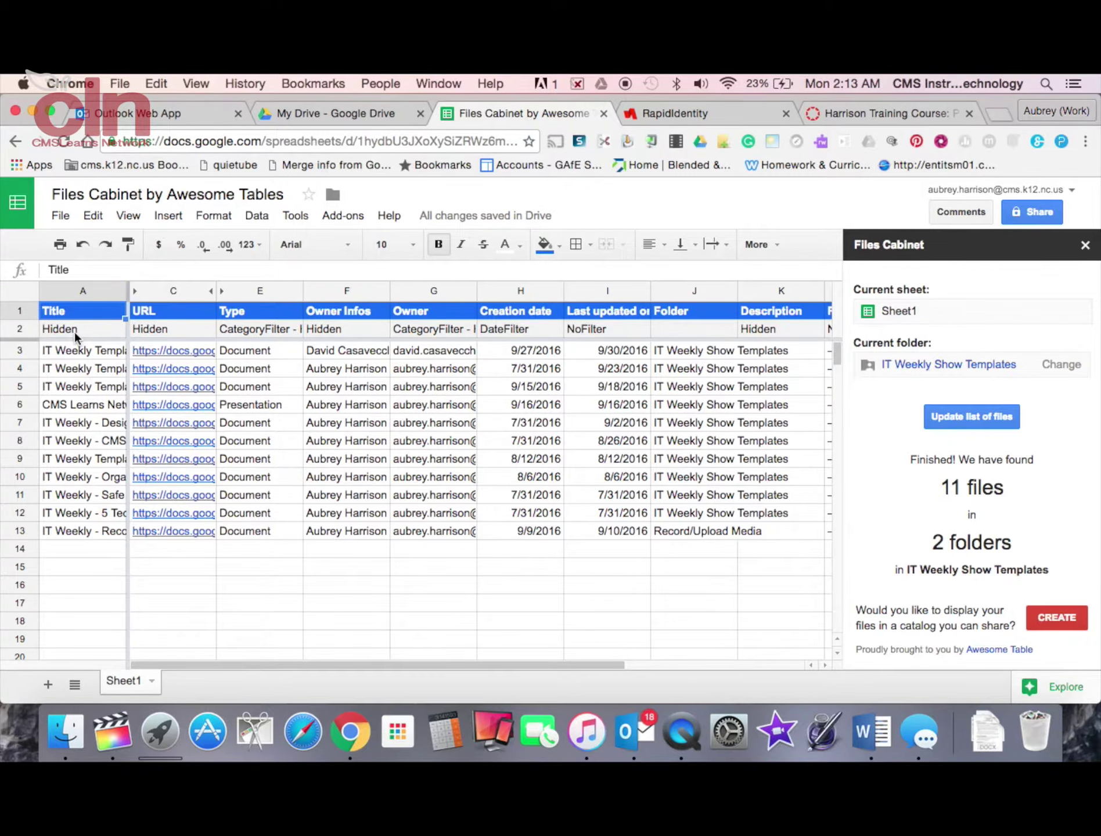
Examine the filter settings in row 2 under the URL, Type, Owner Infos, Owner, Creation date, Last updated and Folder headings
click(187, 332)
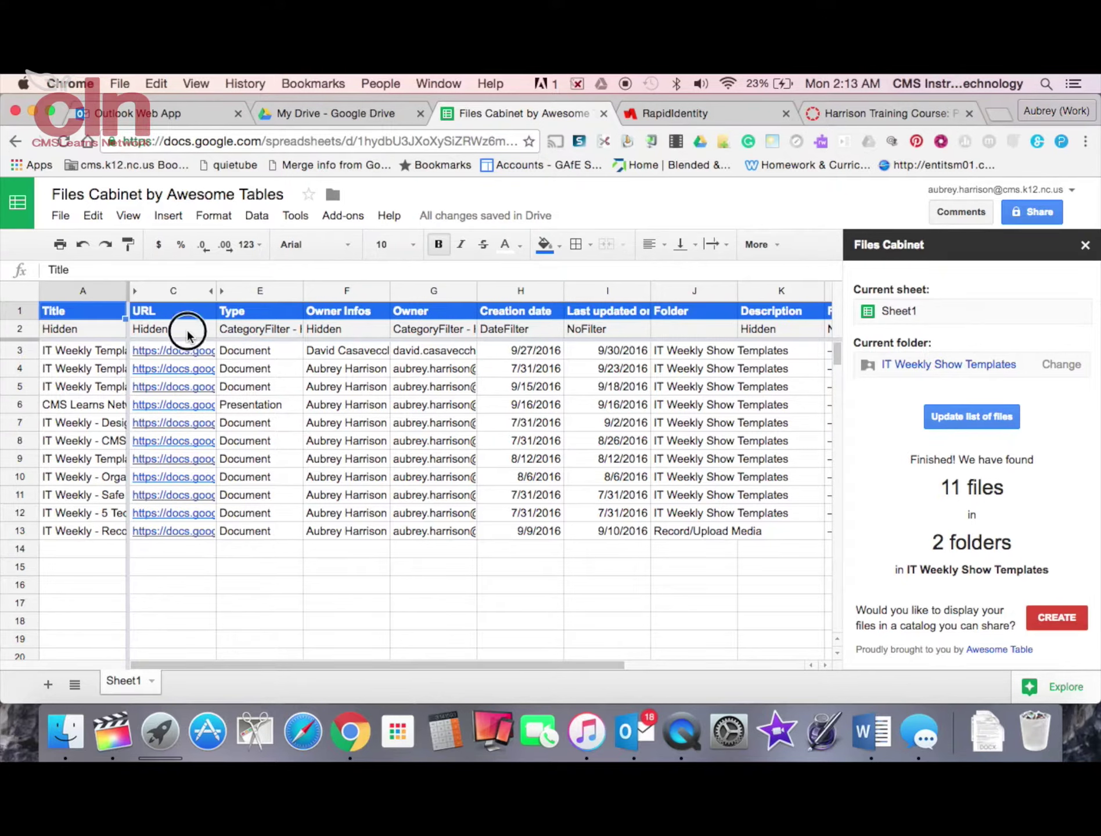
click(244, 334)
click(330, 334)
click(422, 332)
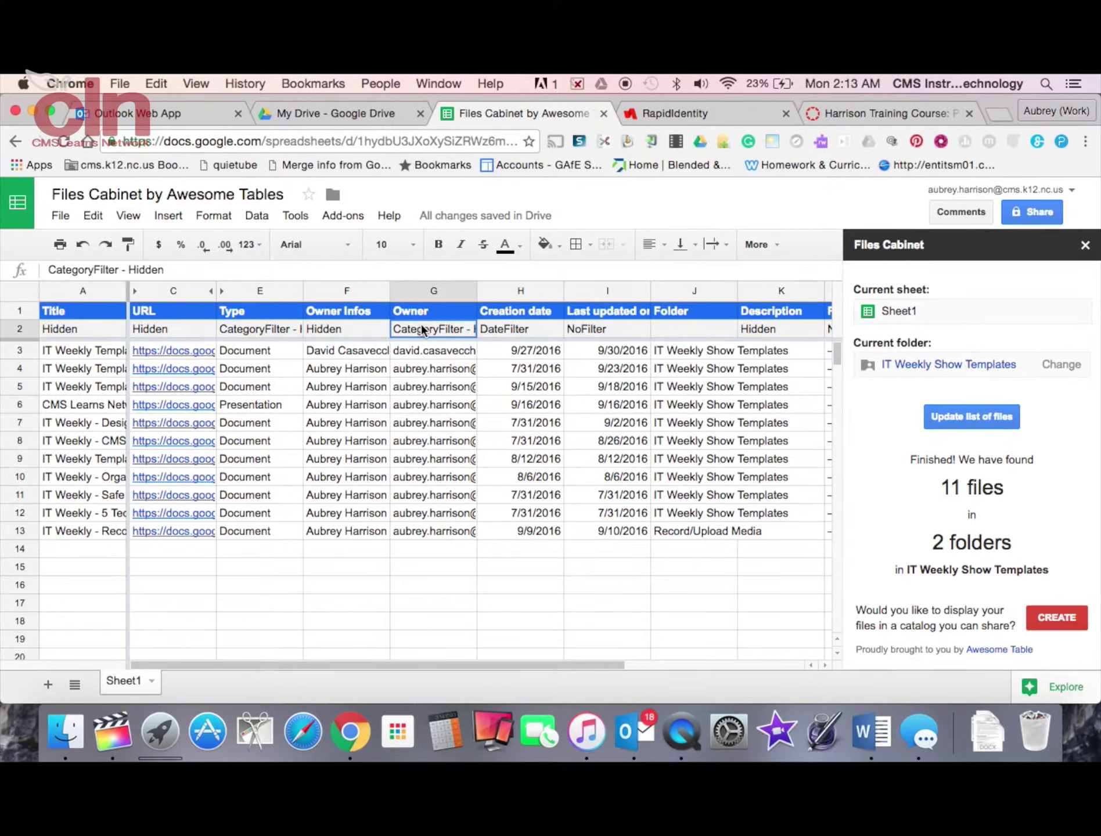
click(505, 329)
click(577, 328)
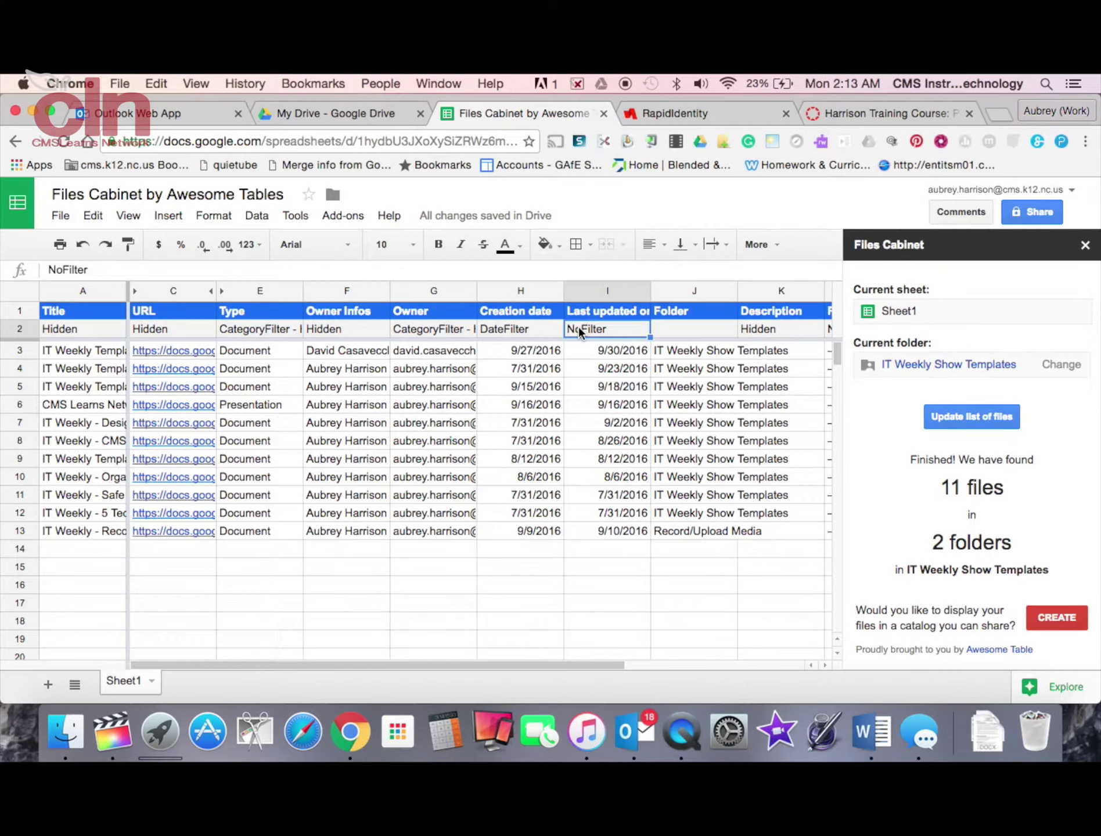
click(666, 331)
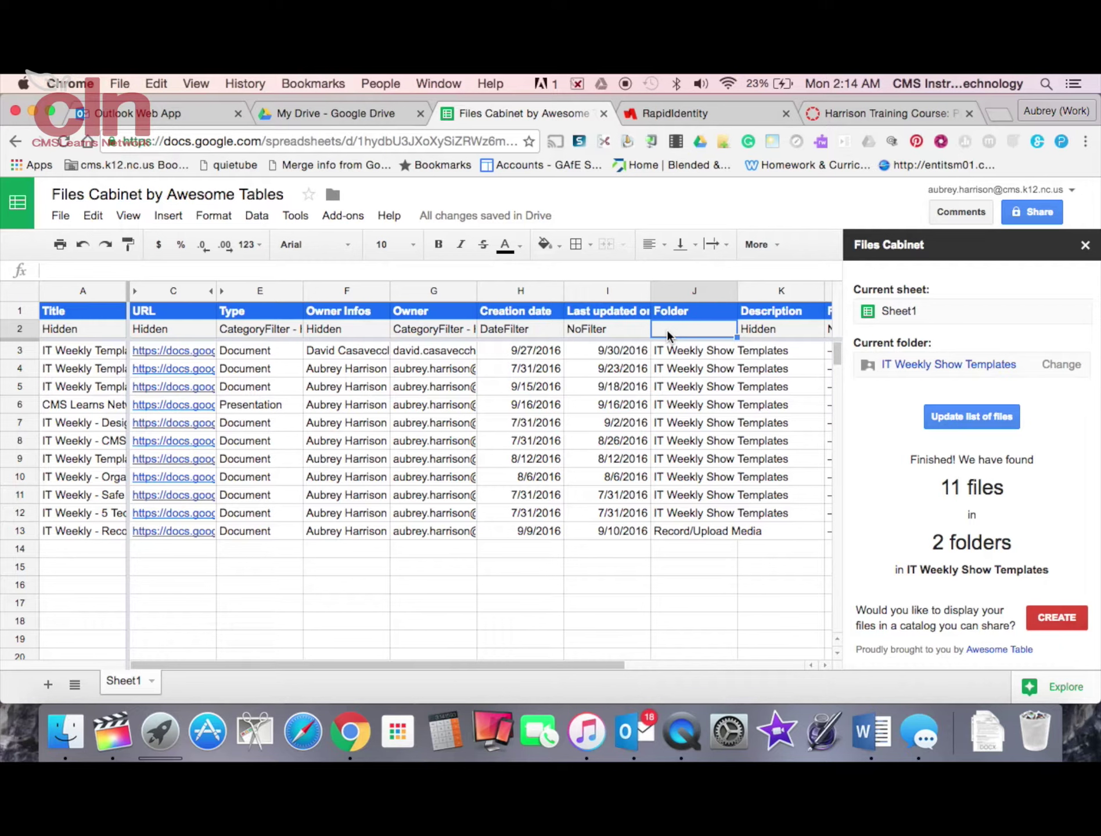
click(440, 325)
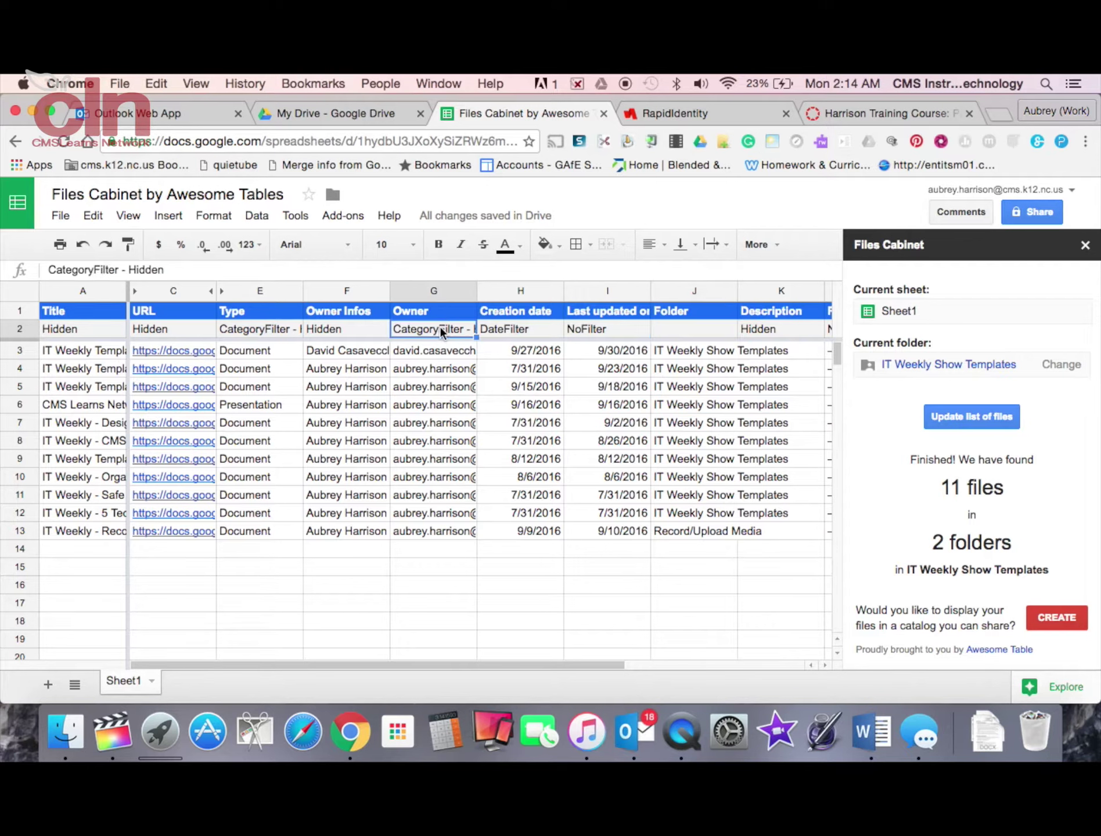
click(512, 332)
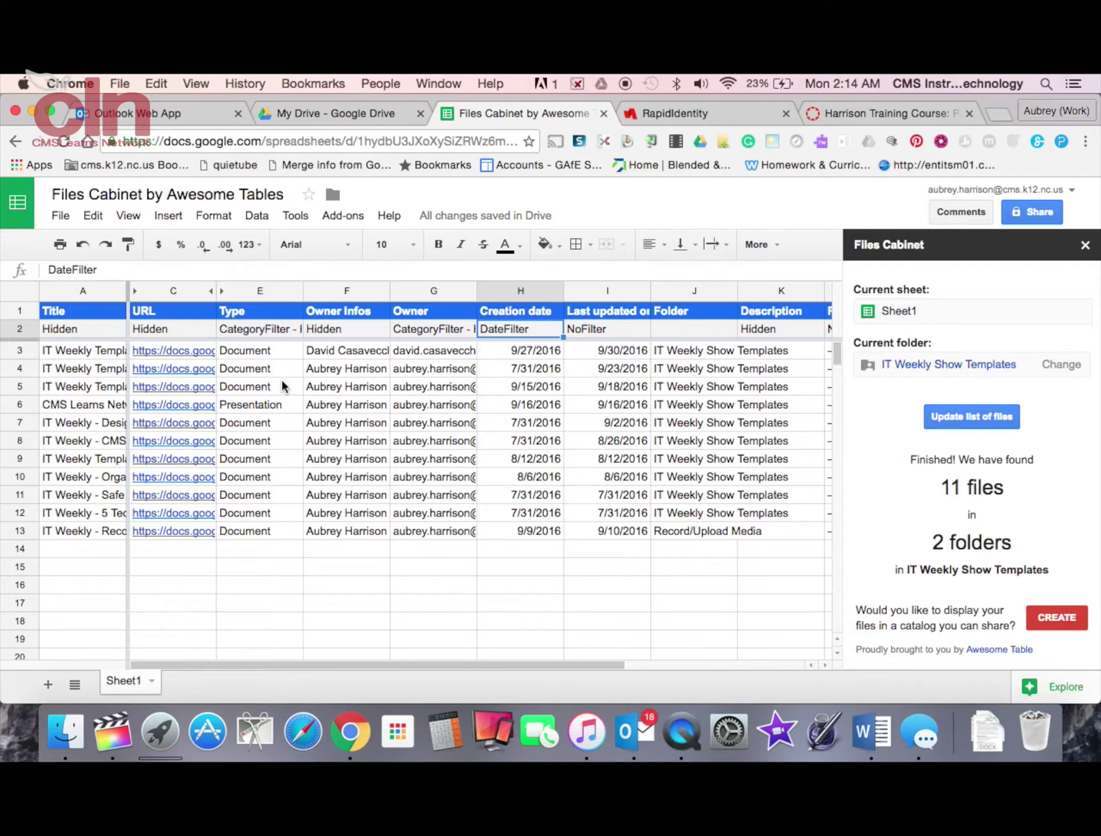
Create a shareable catalog from the listed files and open it to look through its entries
click(1049, 617)
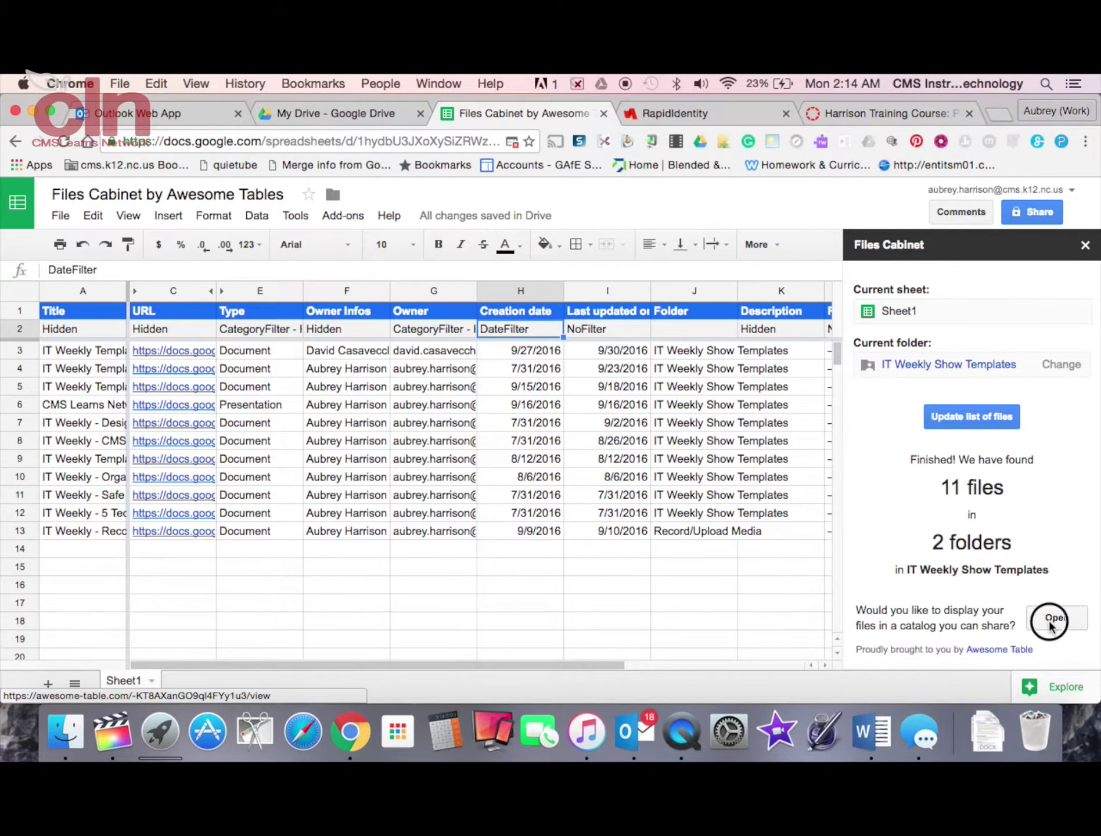
click(1048, 619)
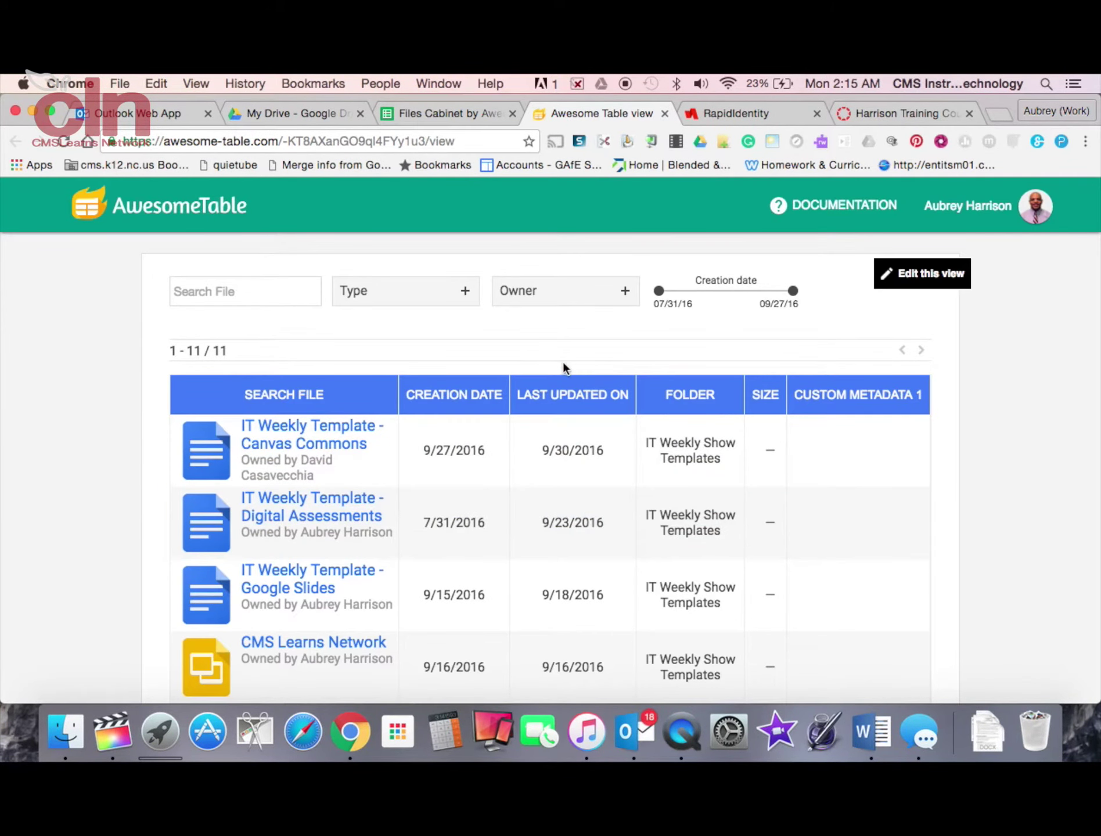
scroll(321, 515, down, 3)
scroll(321, 514, down, 3)
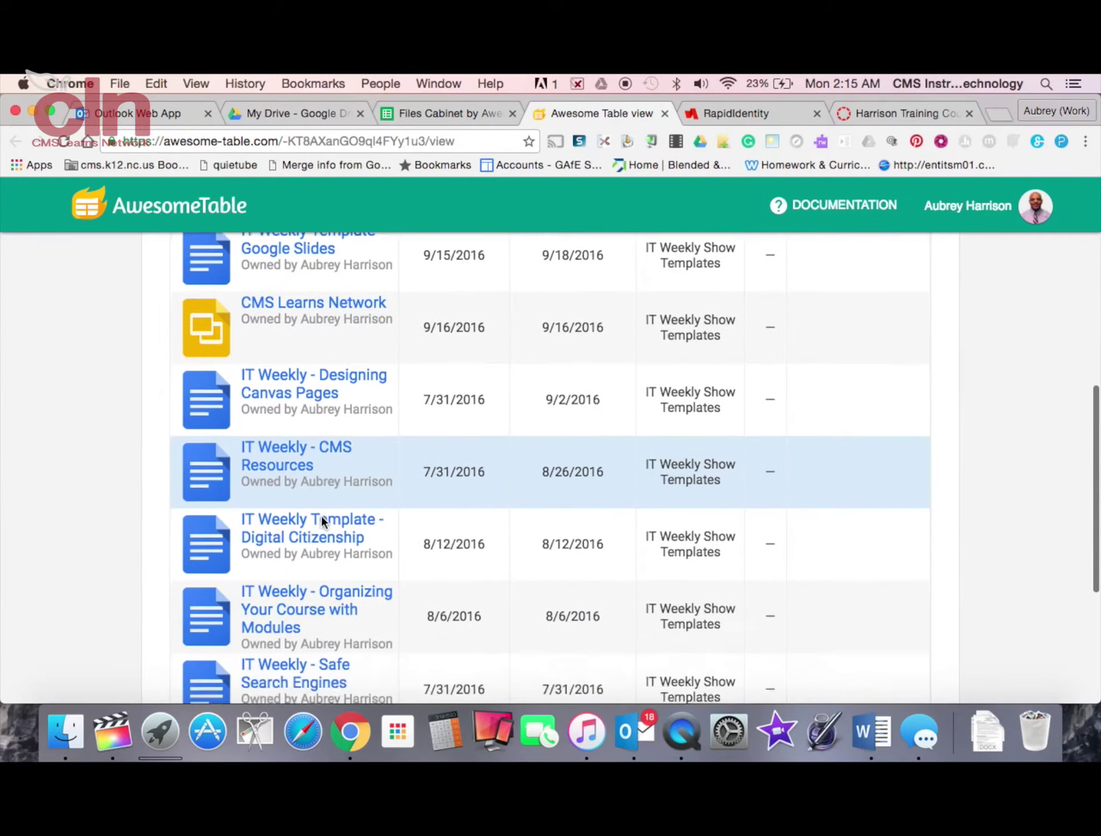
scroll(321, 515, down, 4)
scroll(321, 514, up, 8)
scroll(321, 515, up, 2)
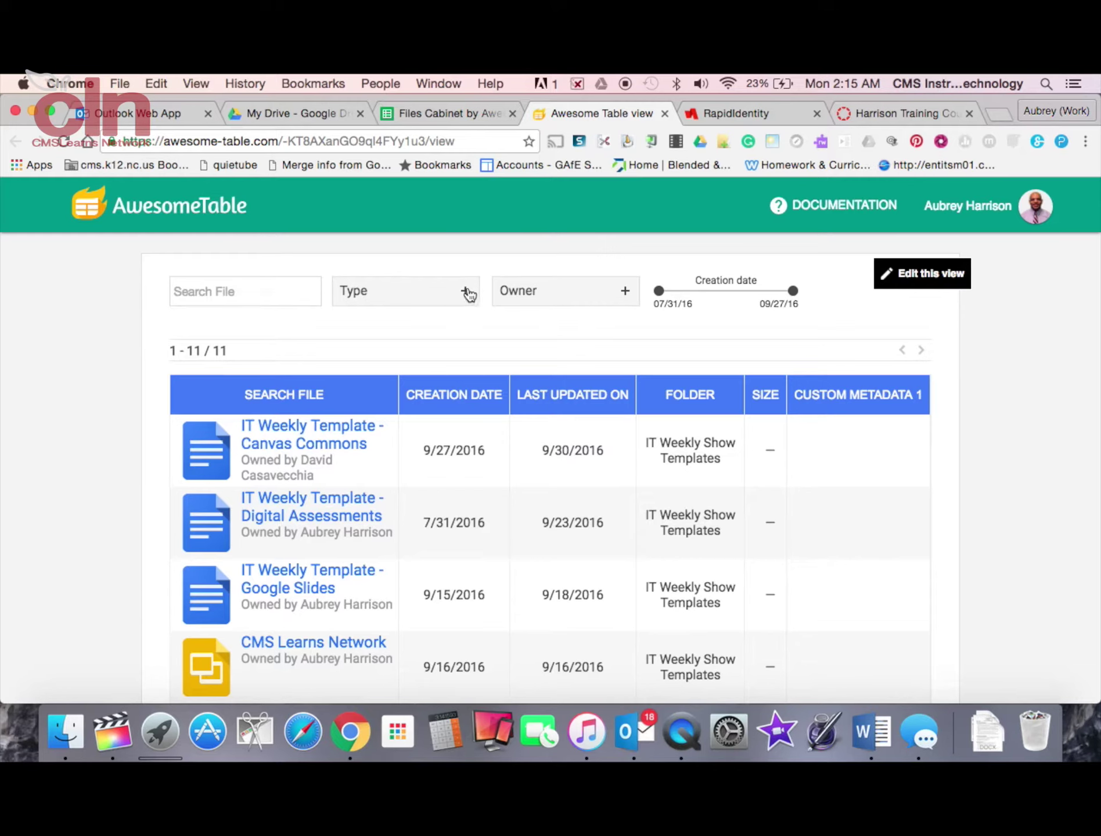
Try filtering the catalog by the Presentation type, clear that filter, and view the Owner filter's options
click(463, 291)
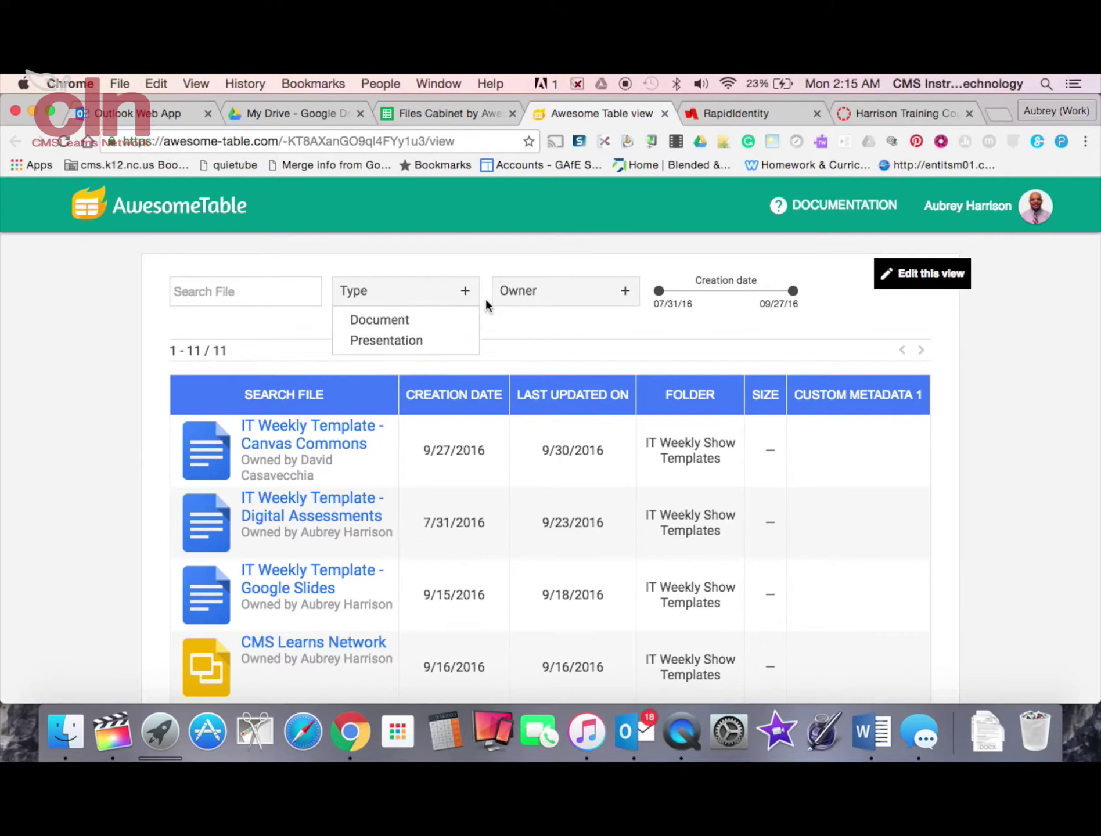
click(429, 340)
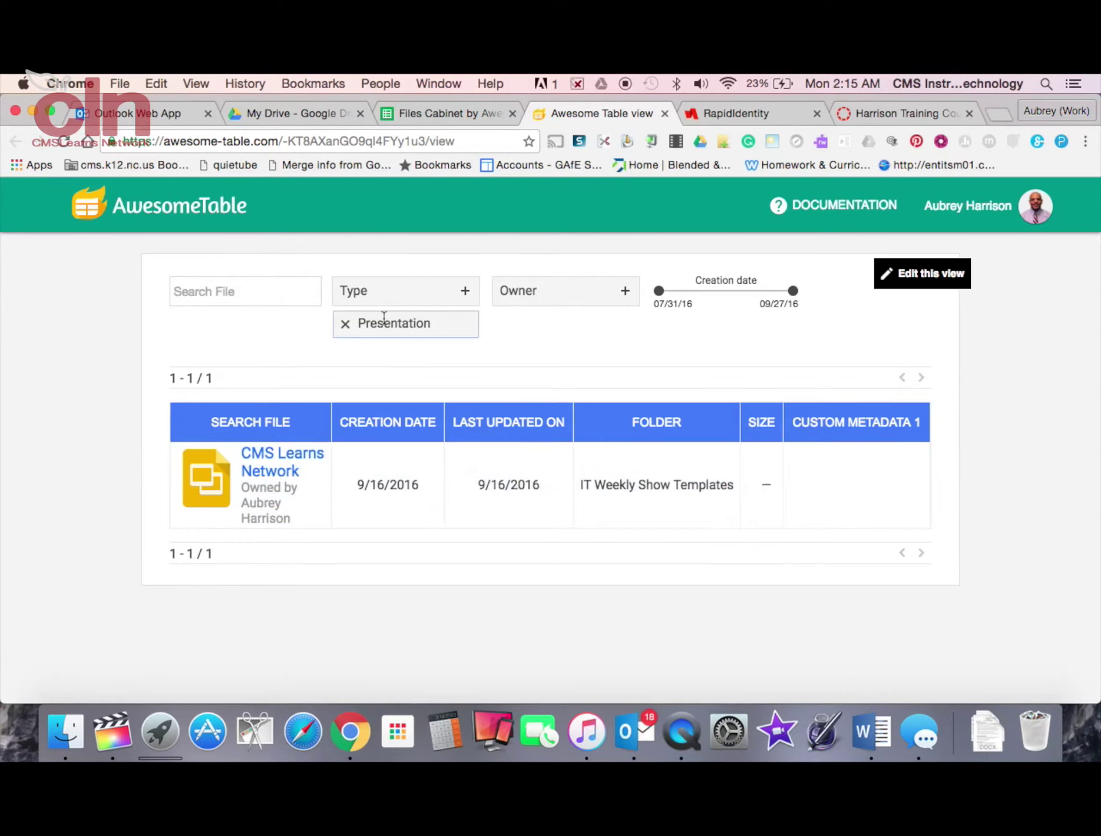
click(344, 325)
click(626, 293)
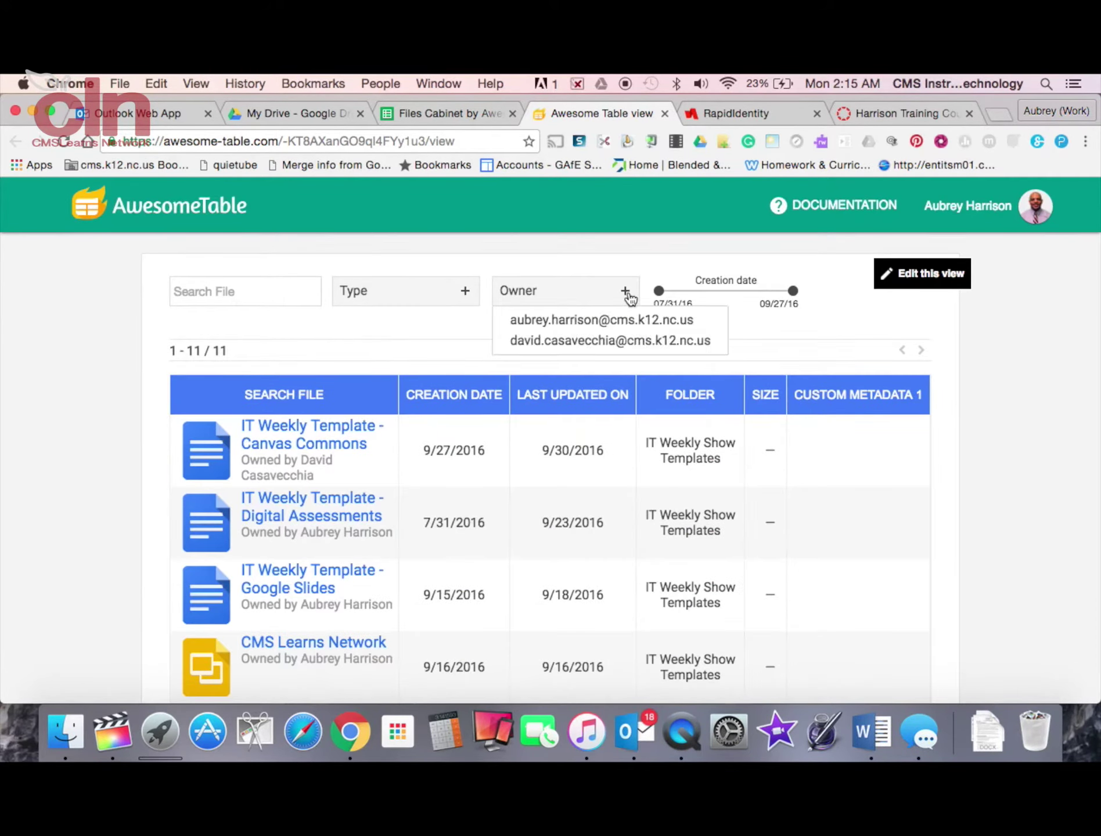
click(411, 332)
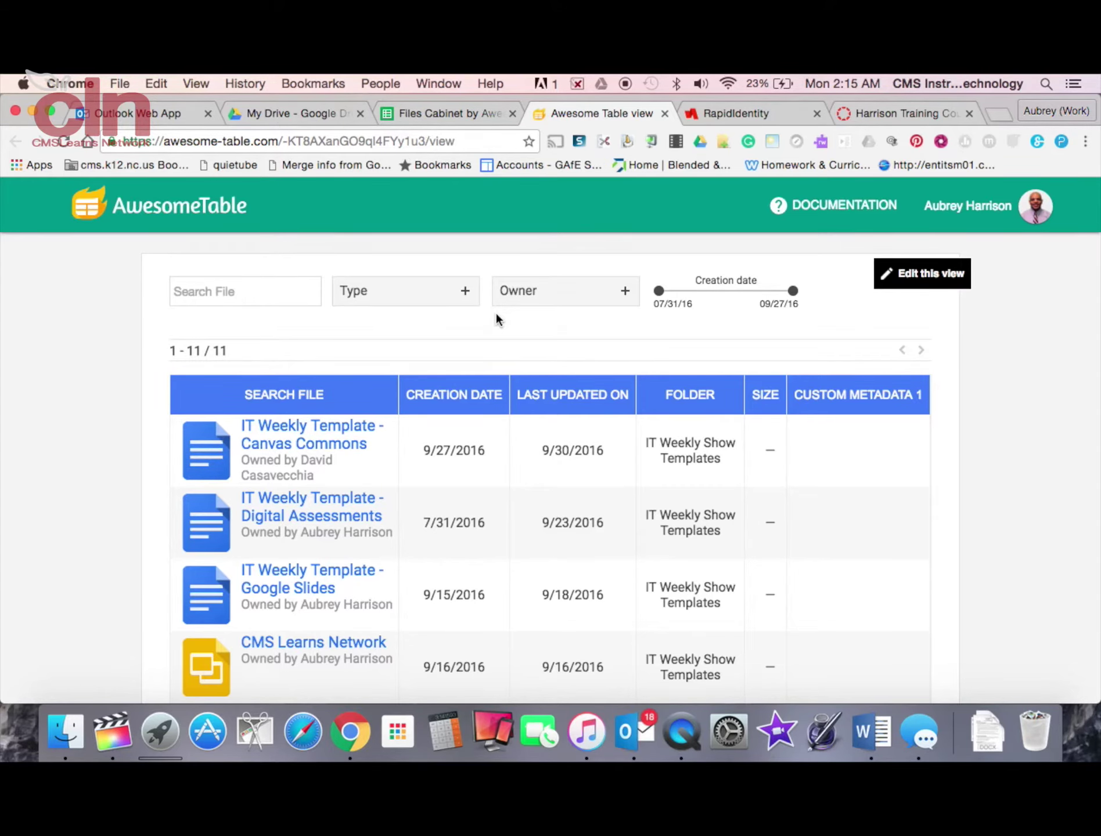
scroll(495, 311, down, 3)
scroll(495, 312, up, 3)
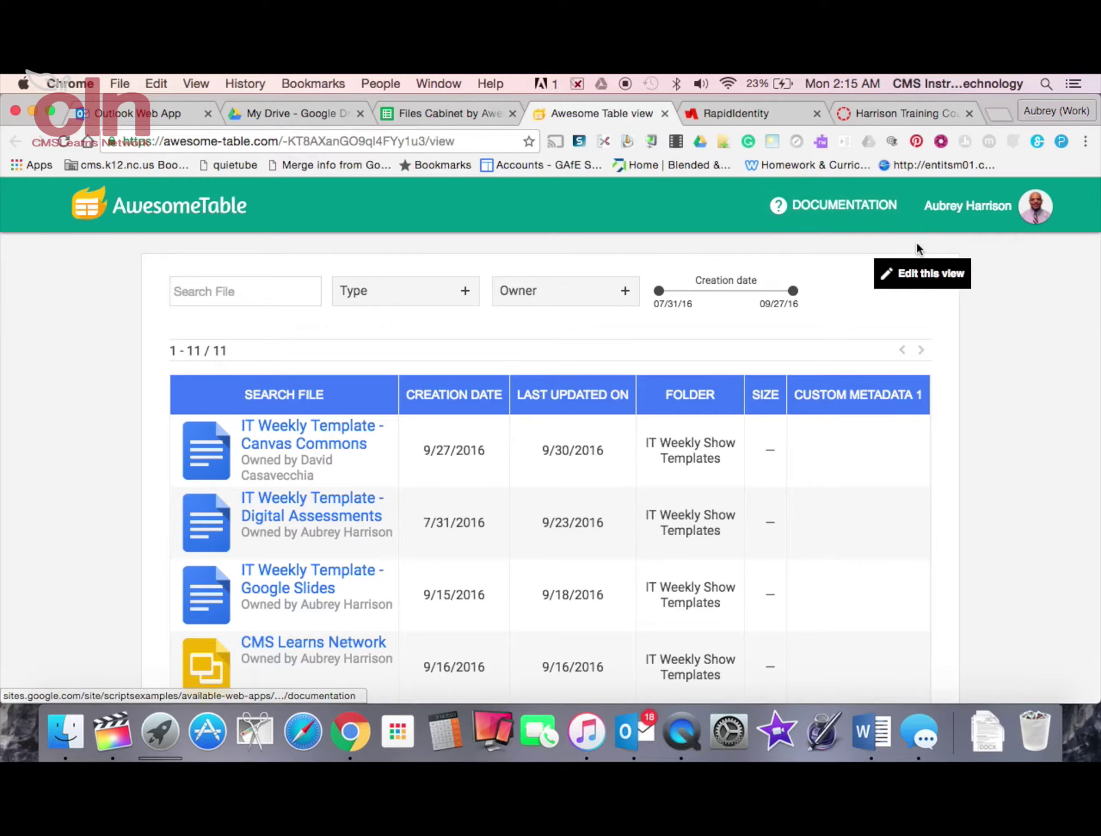
Open the catalog view for editing and turn on the Public spreadsheet option for its source sheet
click(902, 284)
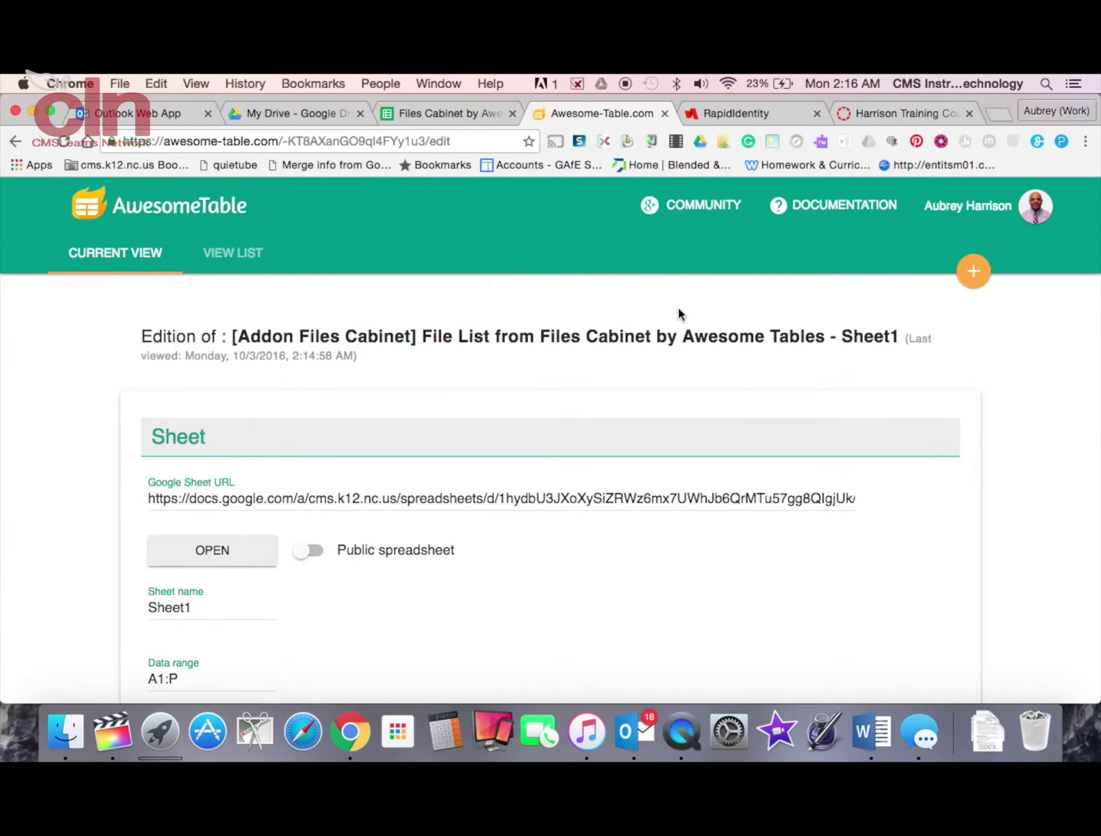
scroll(331, 598, down, 3)
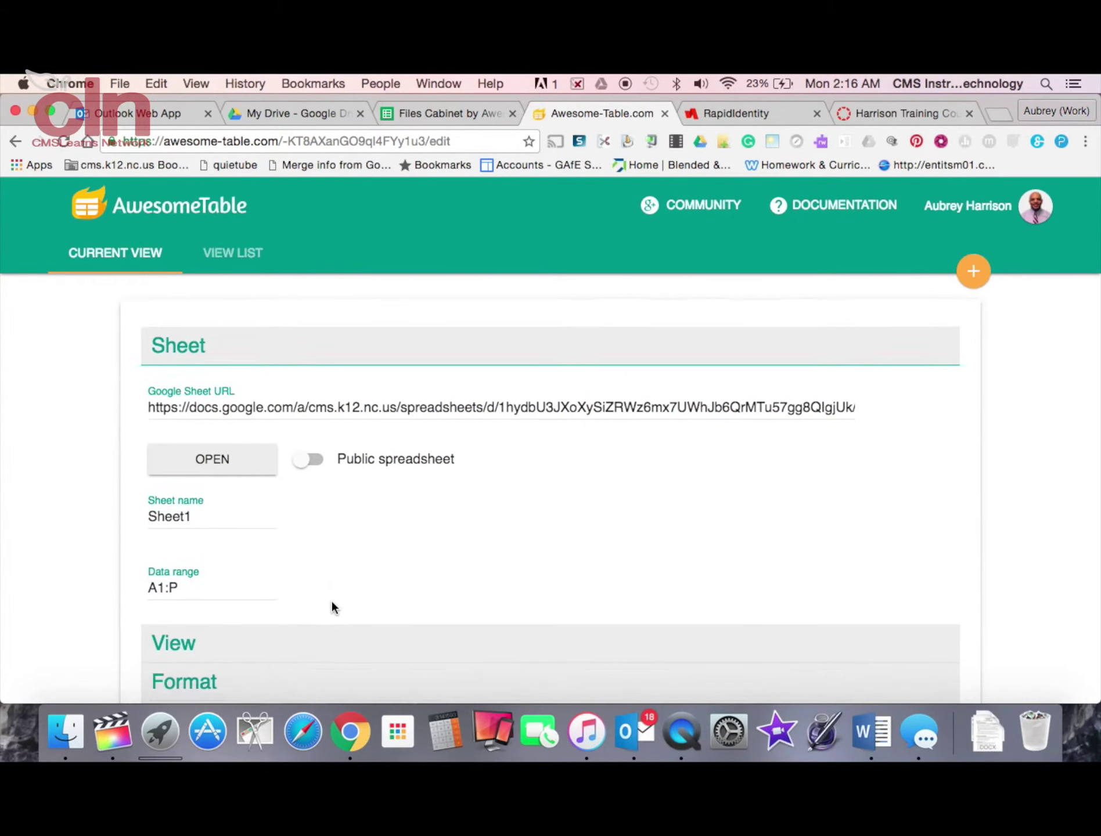
click(313, 461)
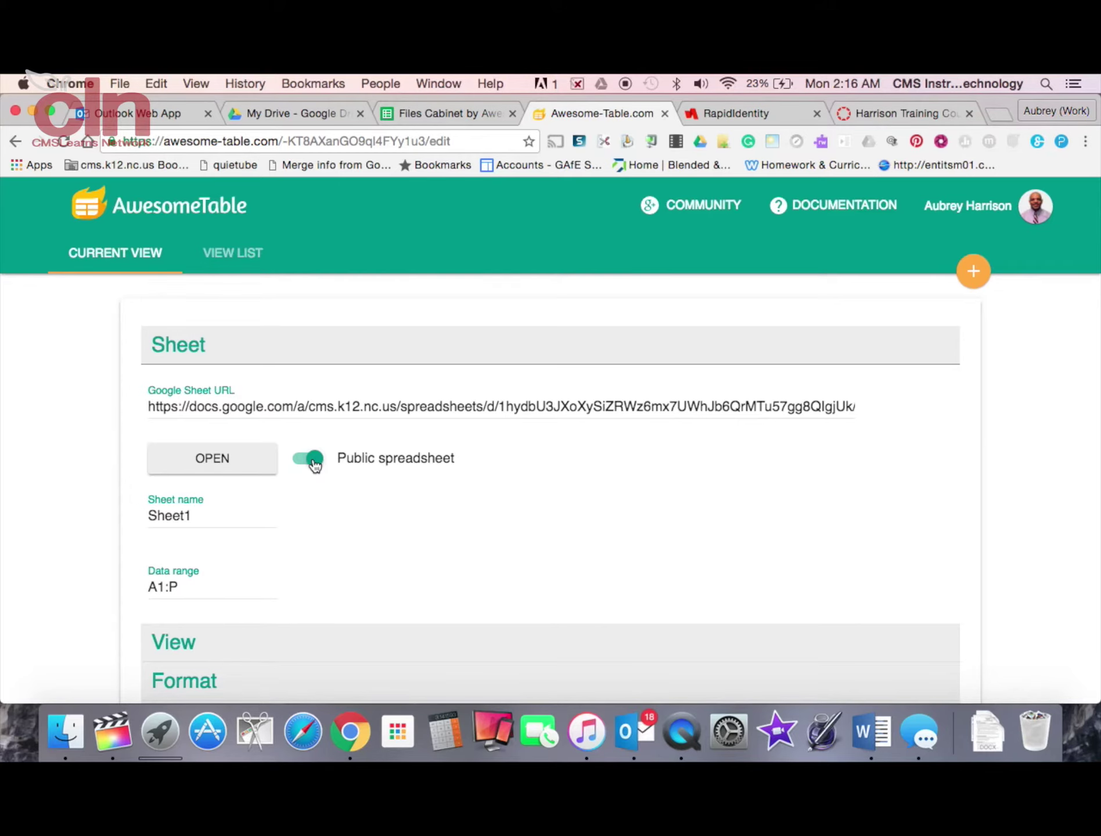
Show the catalog's sharing options and copy its public view link
scroll(316, 466, down, 4)
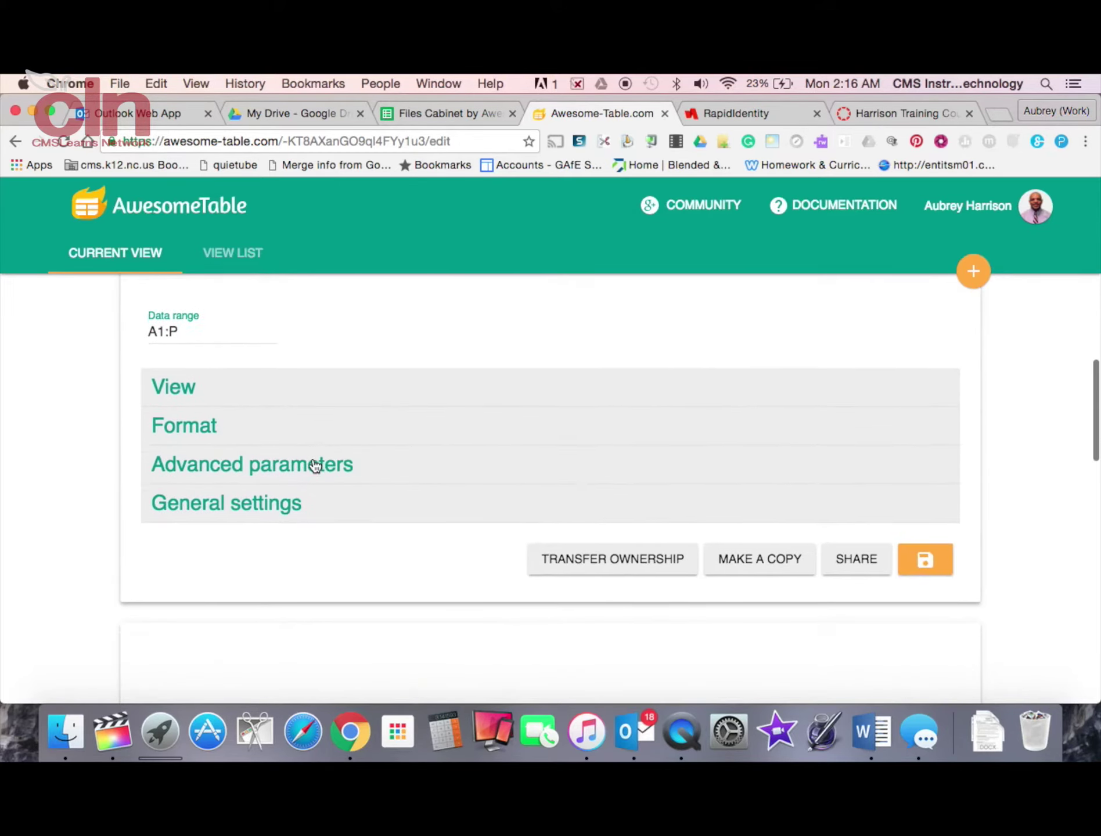
scroll(312, 464, up, 3)
scroll(313, 465, down, 5)
scroll(313, 465, up, 4)
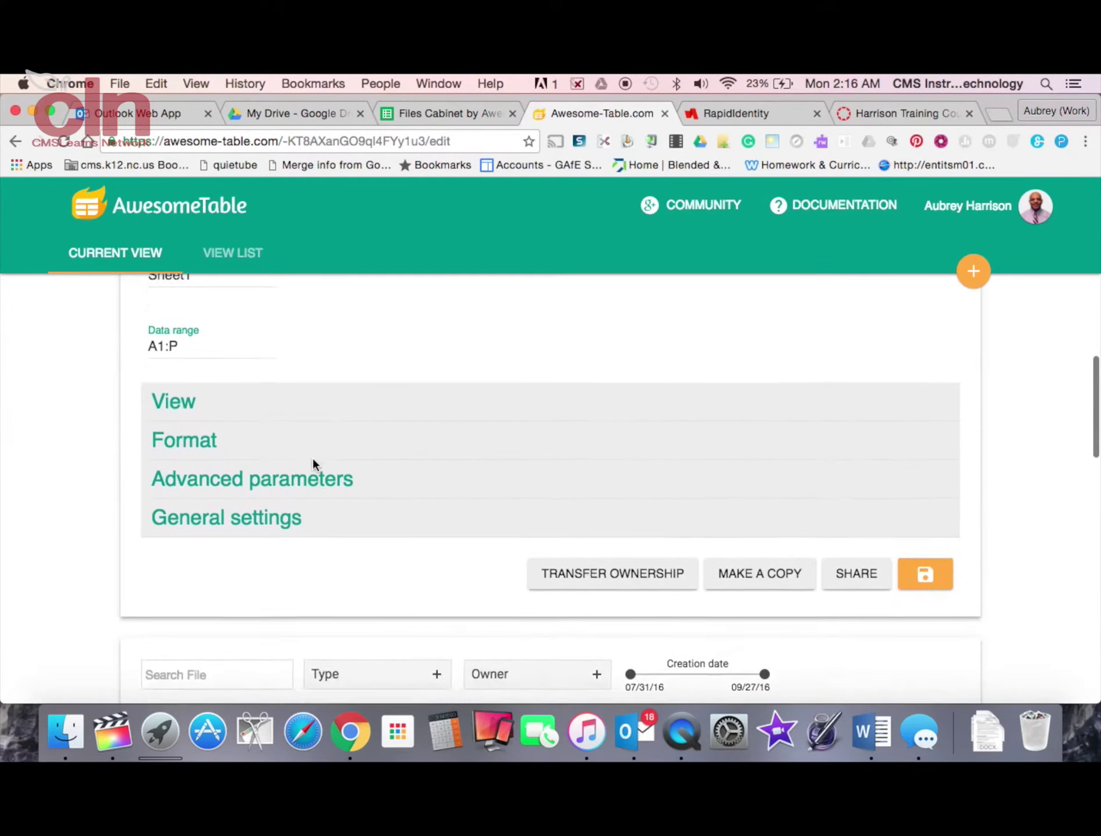
scroll(313, 464, down, 4)
scroll(313, 464, down, 3)
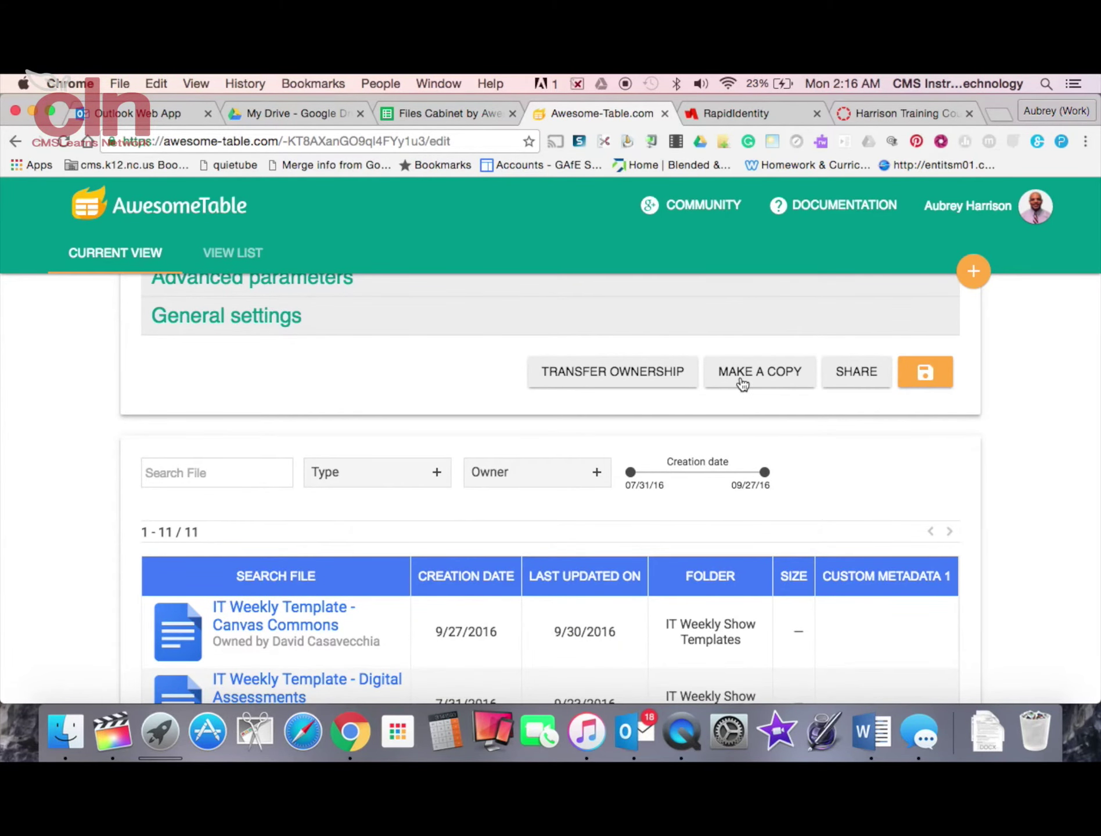
click(857, 374)
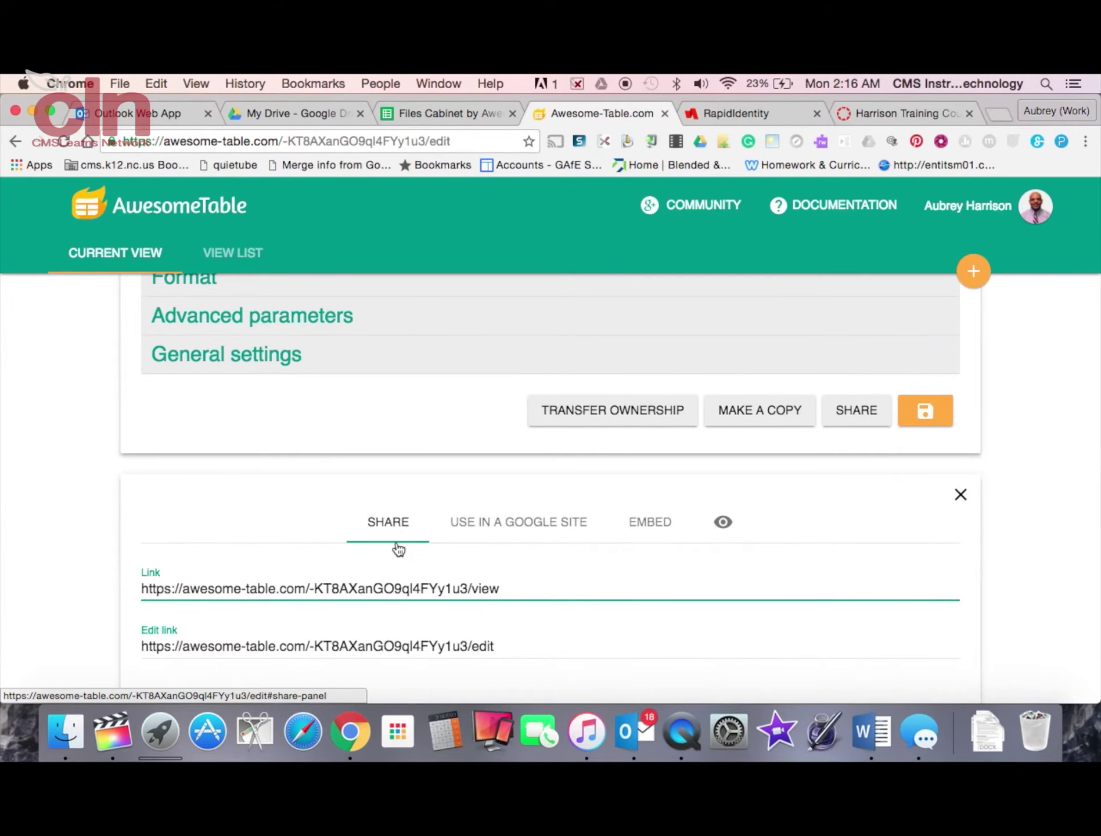
scroll(399, 548, down, 2)
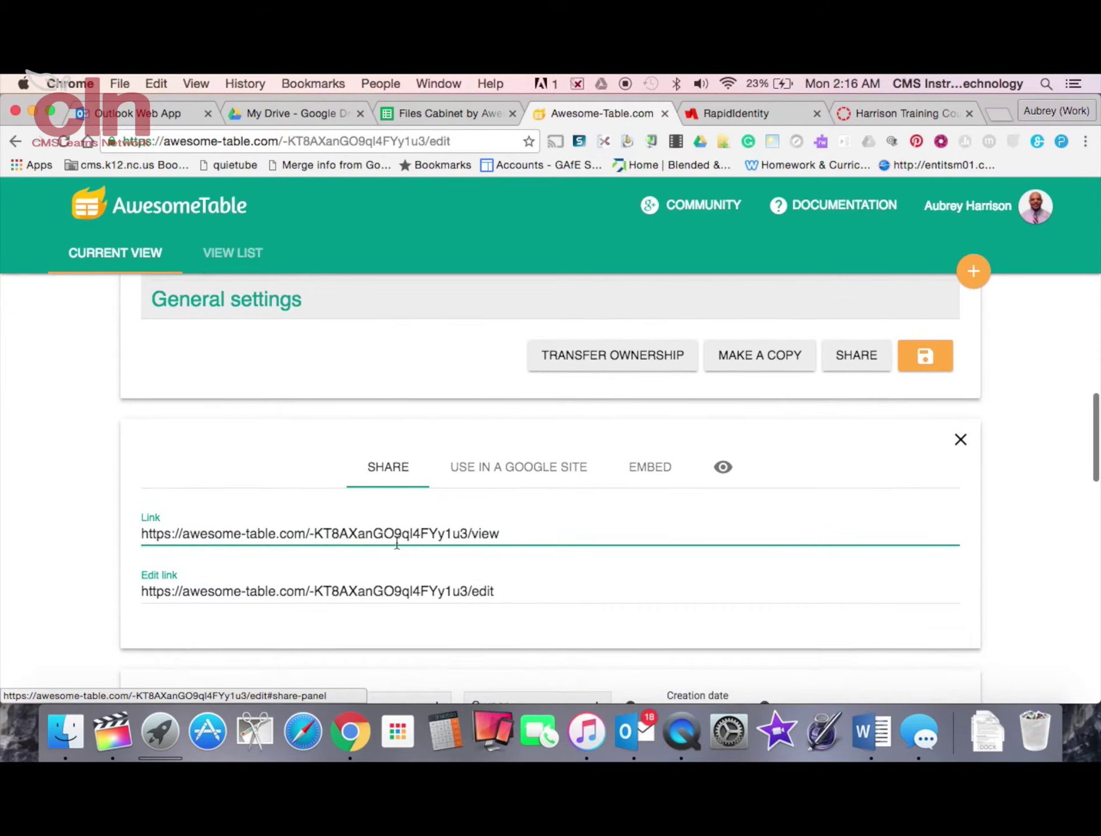
click(191, 535)
key(super+c)
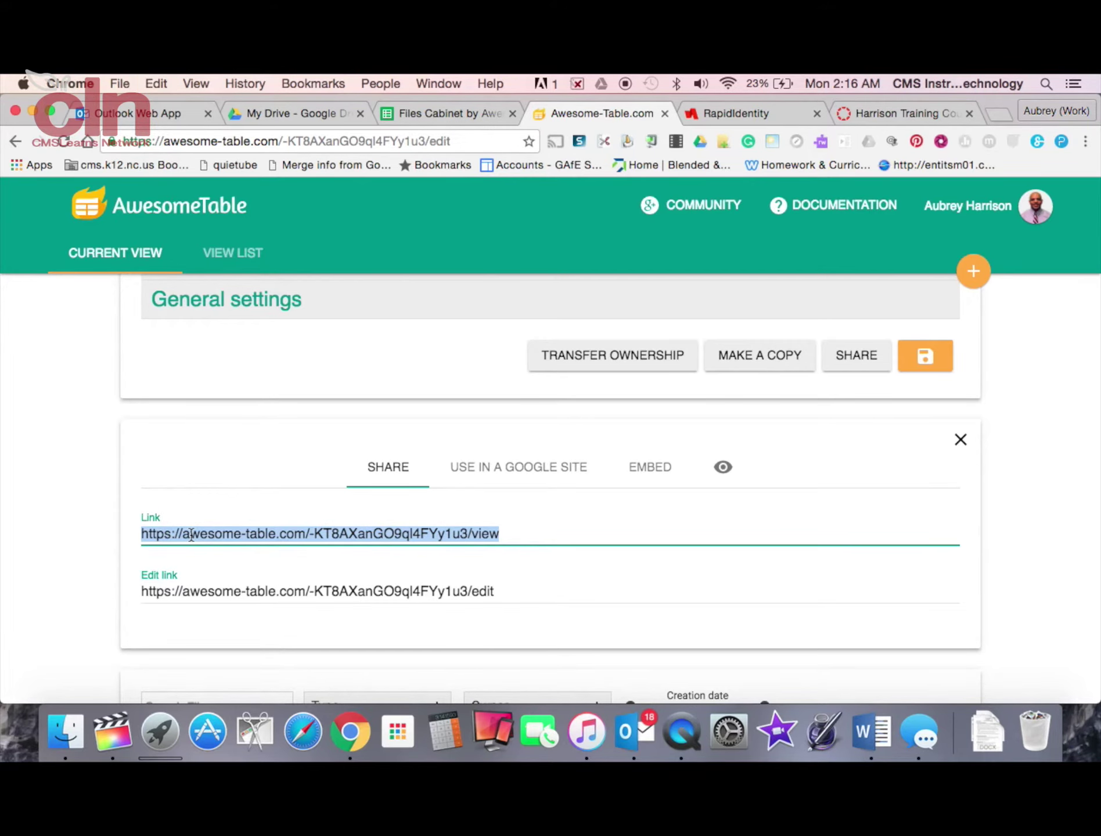
scroll(246, 516, up, 7)
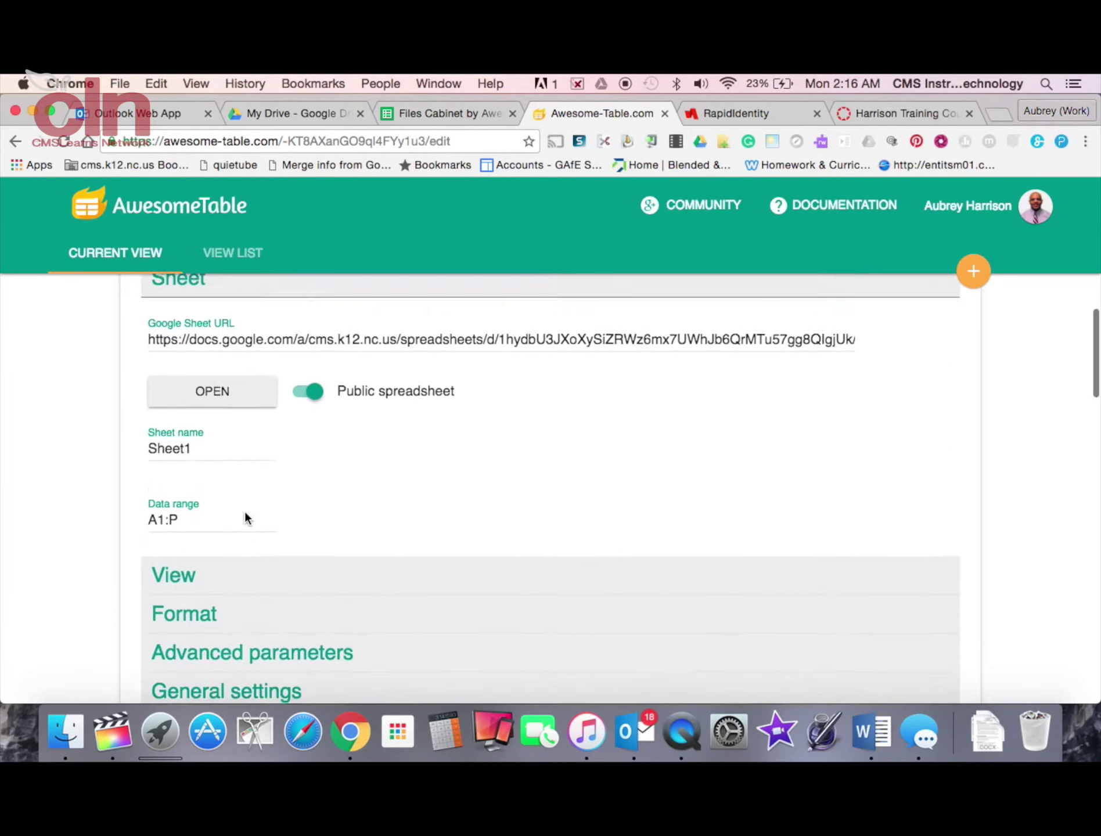
scroll(246, 517, down, 15)
scroll(505, 474, down, 8)
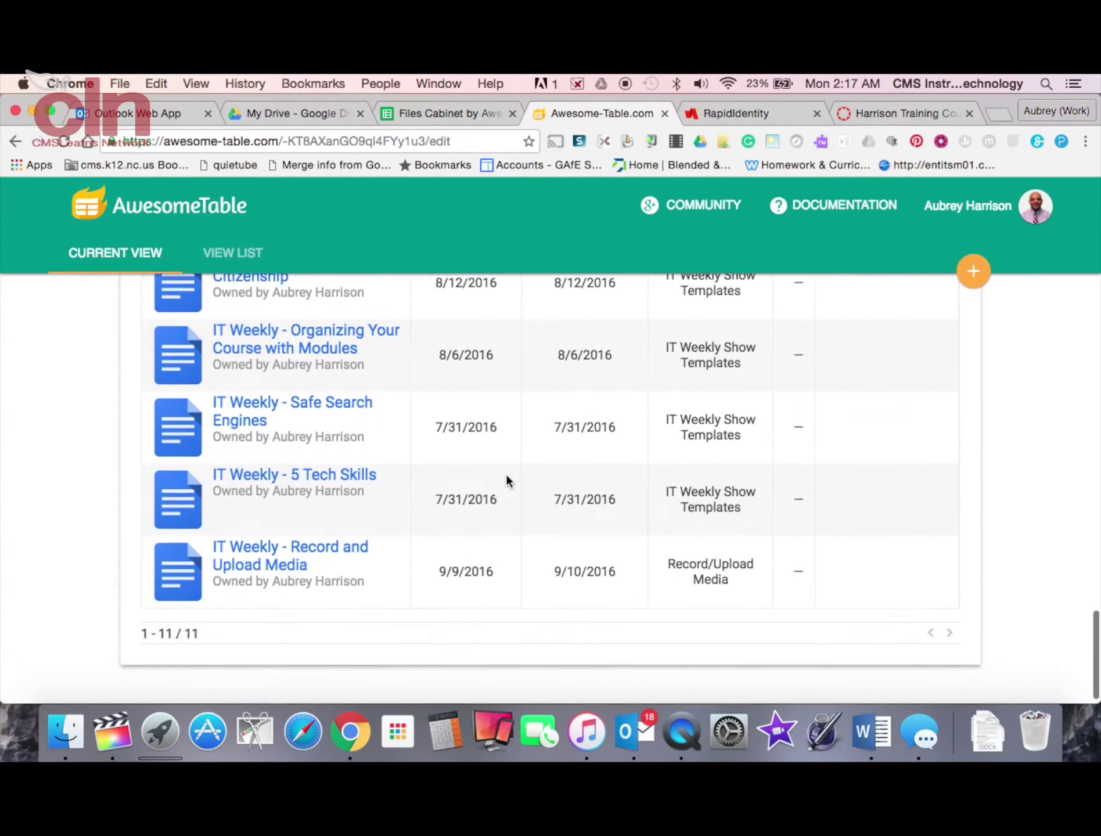
scroll(505, 473, up, 3)
scroll(506, 474, up, 10)
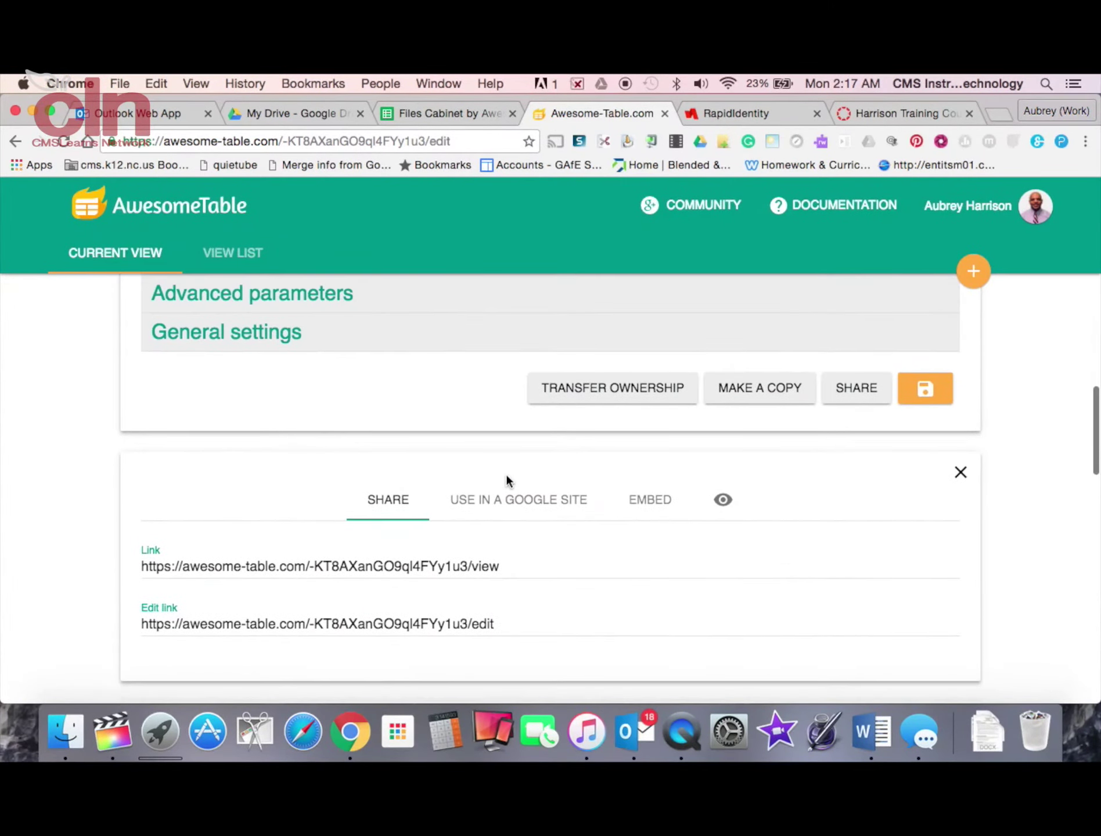
Switch to the Canvas course, add a new page titled "Test Page" and paste the catalog's view link into its body
click(908, 113)
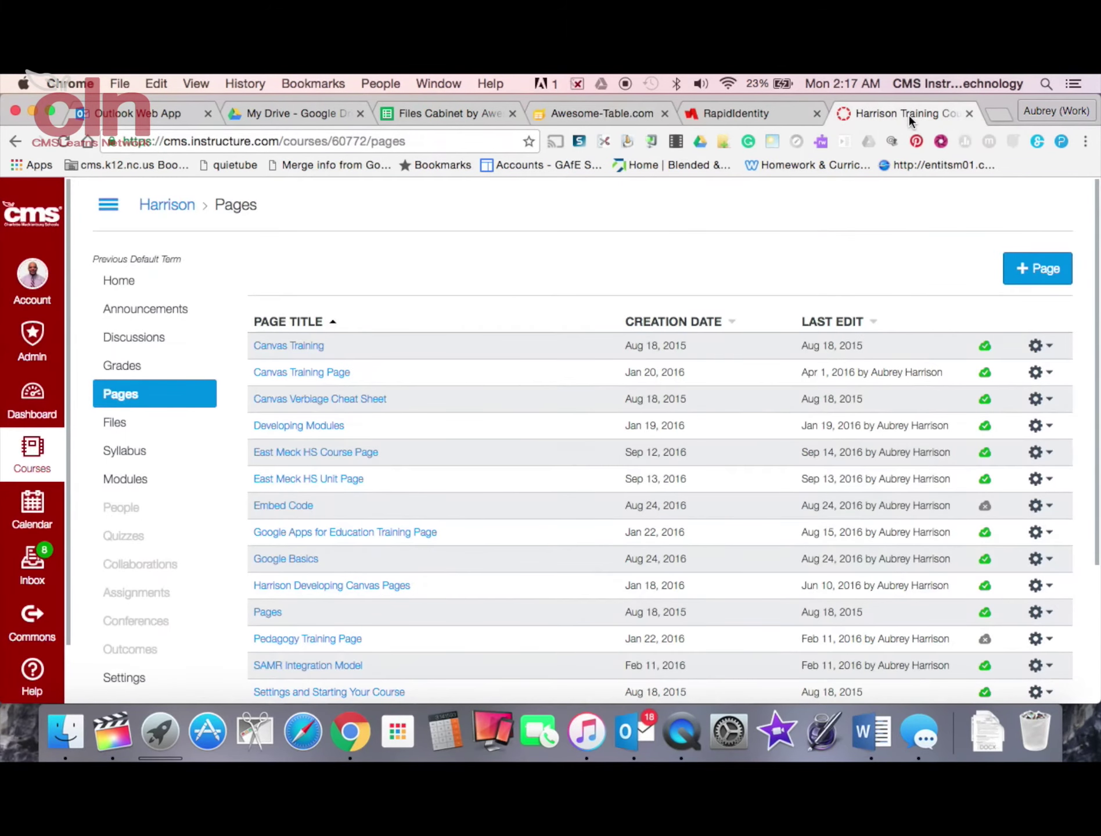
click(1039, 268)
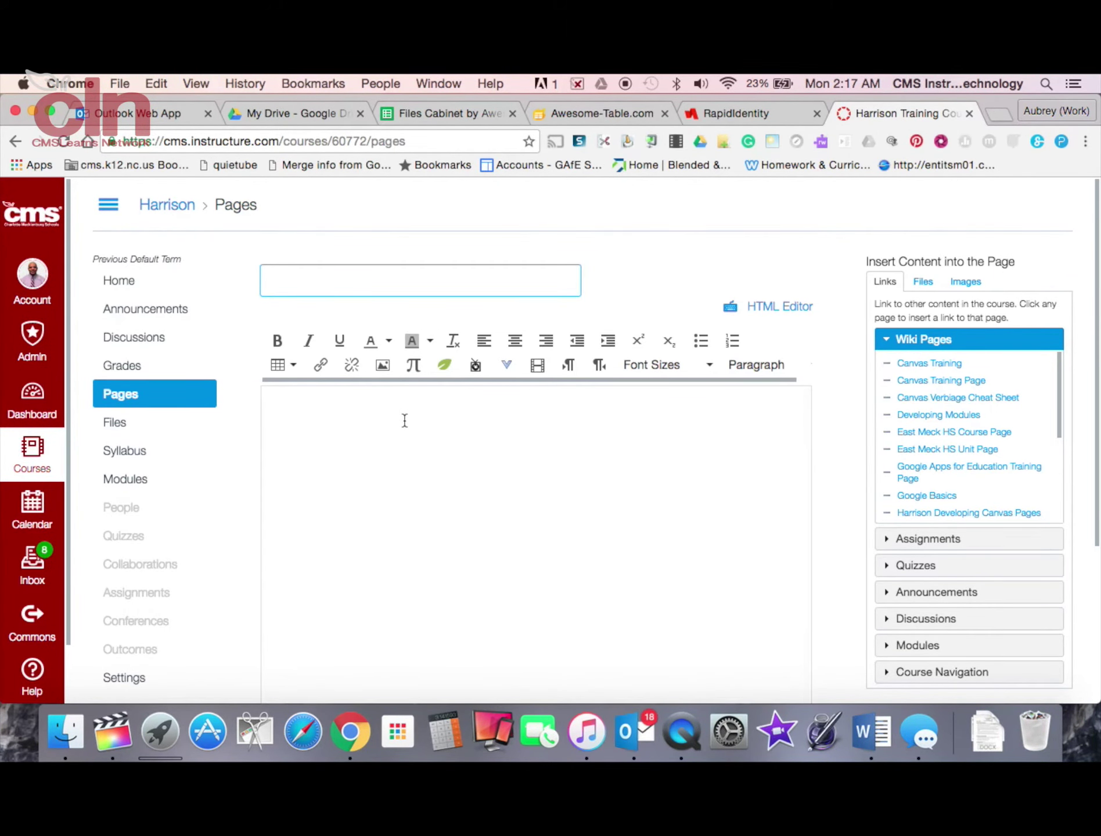
text(Test Page)
click(379, 427)
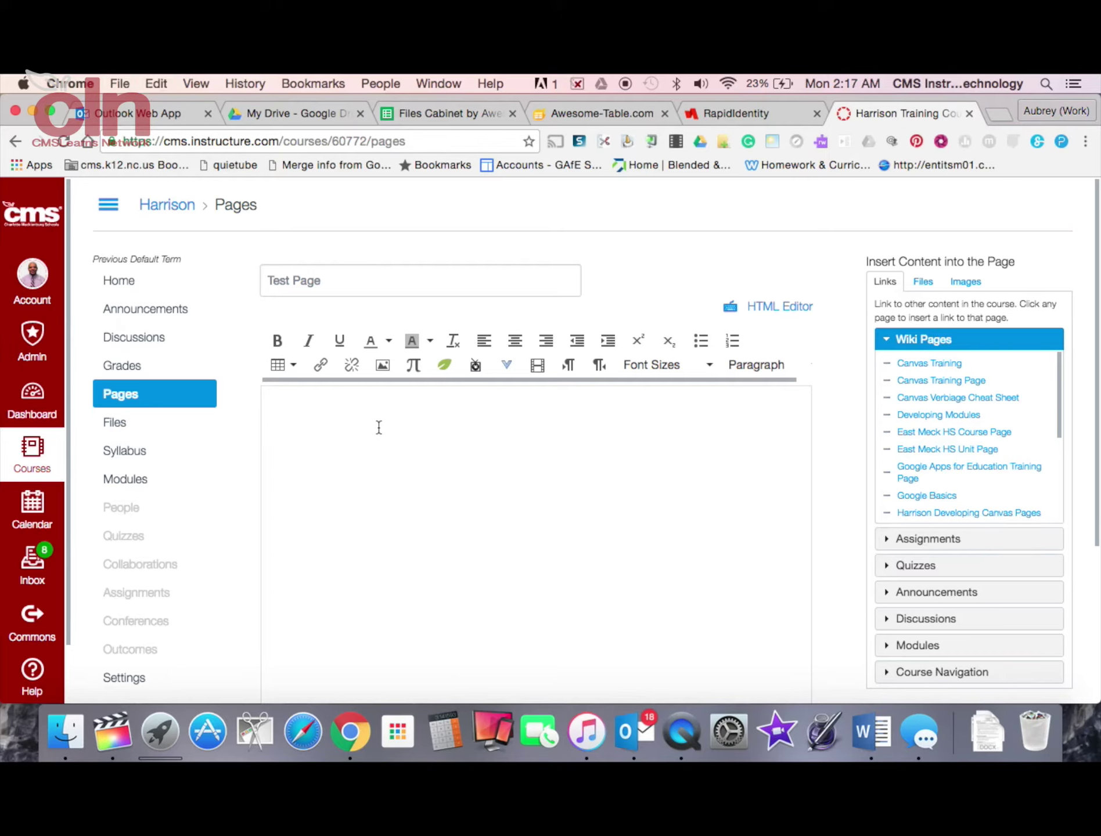
key(super+v)
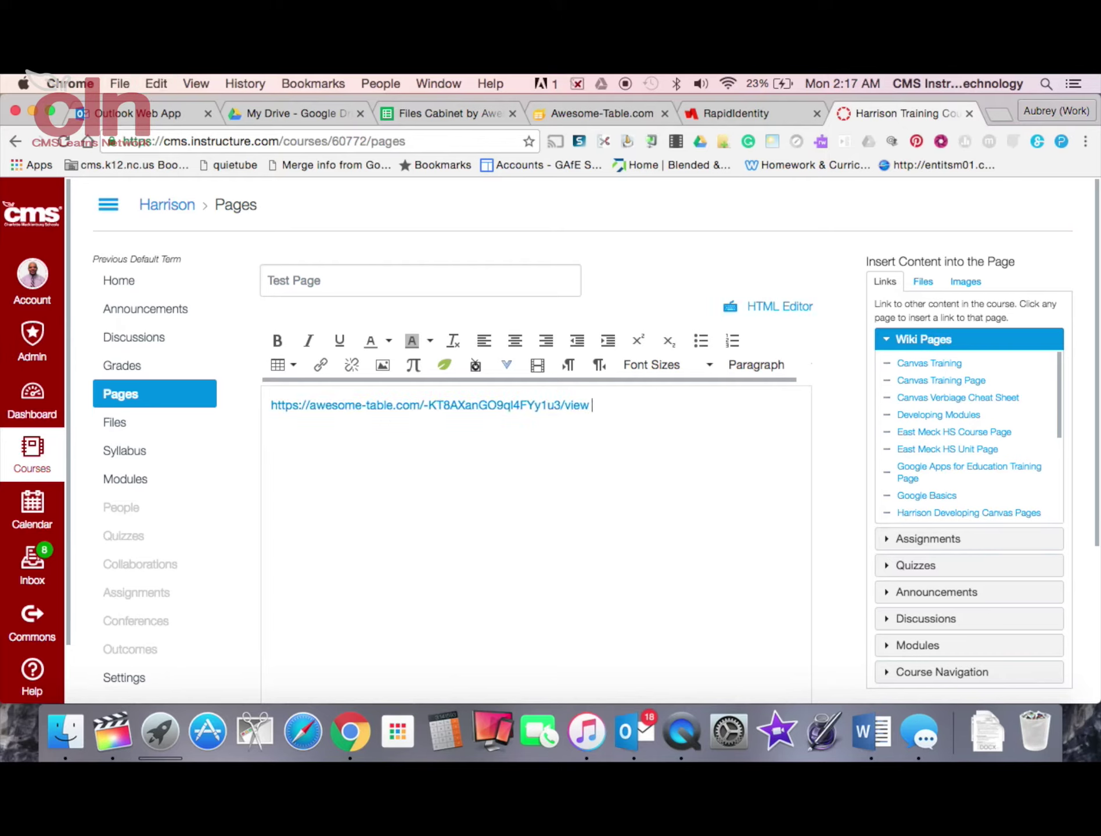
Add a blank line below the pasted link, look over the catalog in Awesome Table and return to the Canvas page
key(Return)
click(609, 113)
scroll(520, 456, down, 10)
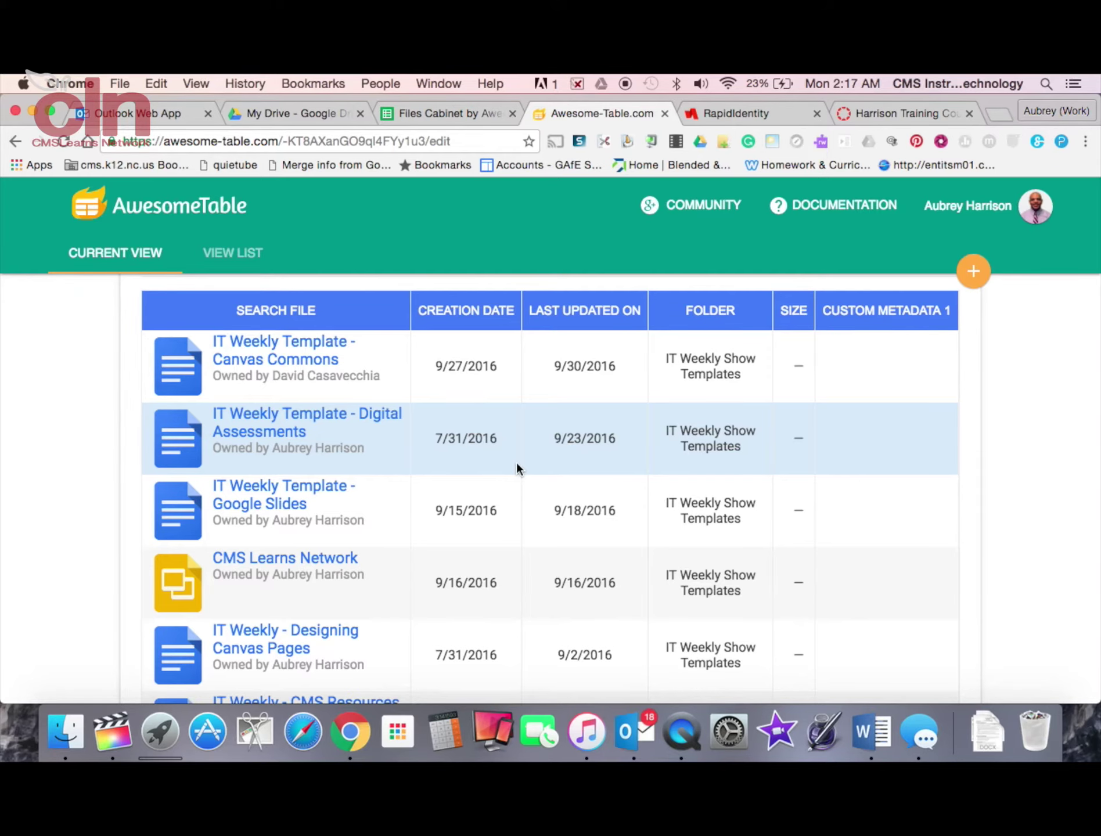
scroll(516, 464, up, 2)
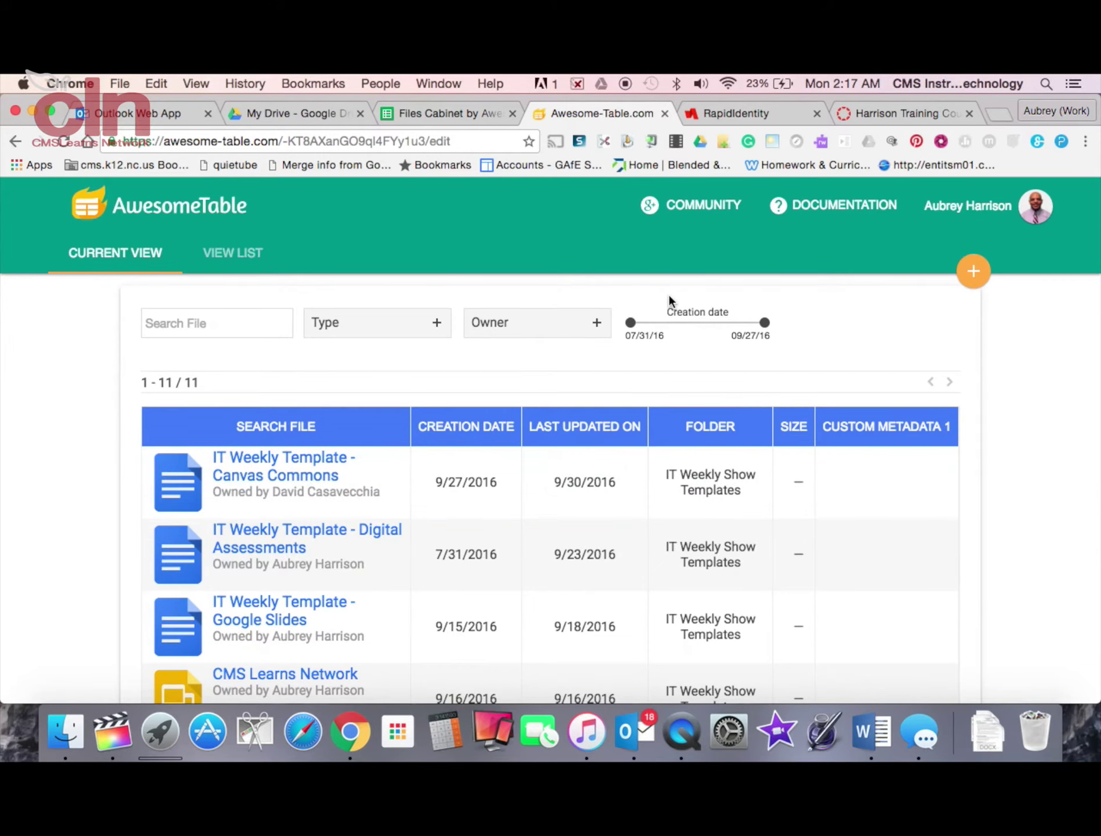
click(886, 115)
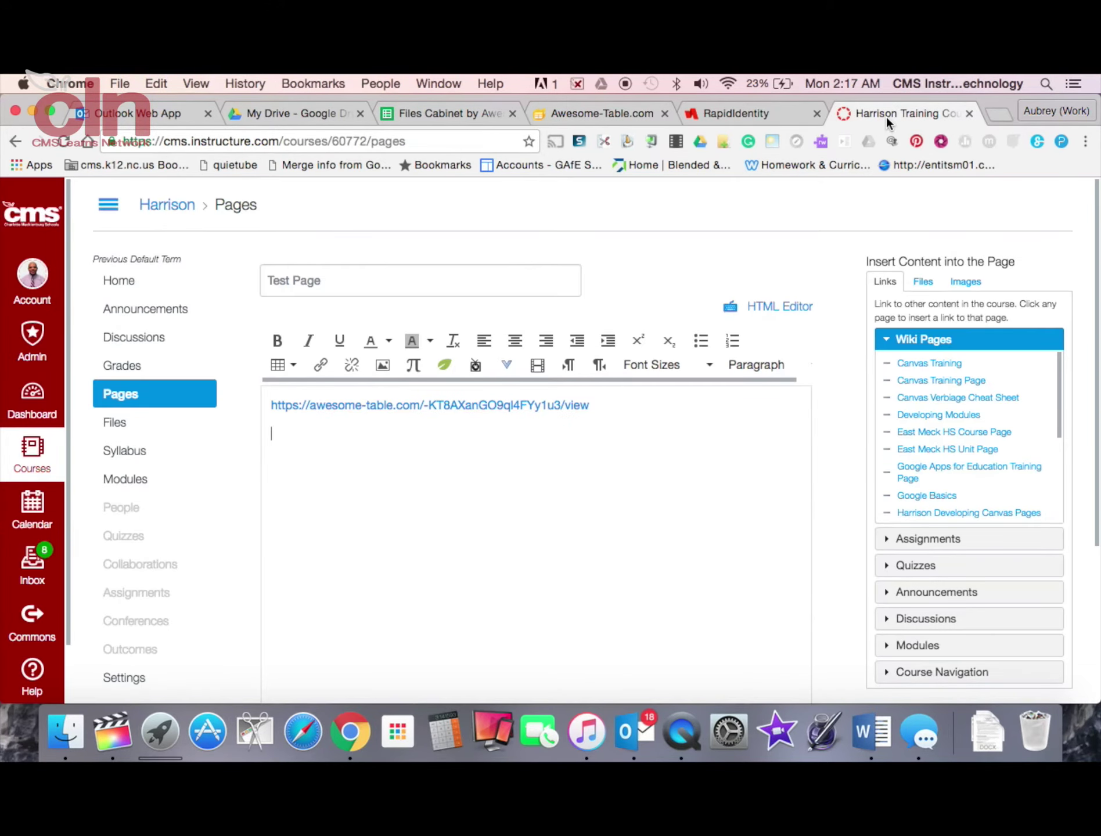
In the page's HTML source, add an iframe below the existing paragraphs with the catalog's view link as its src
click(752, 311)
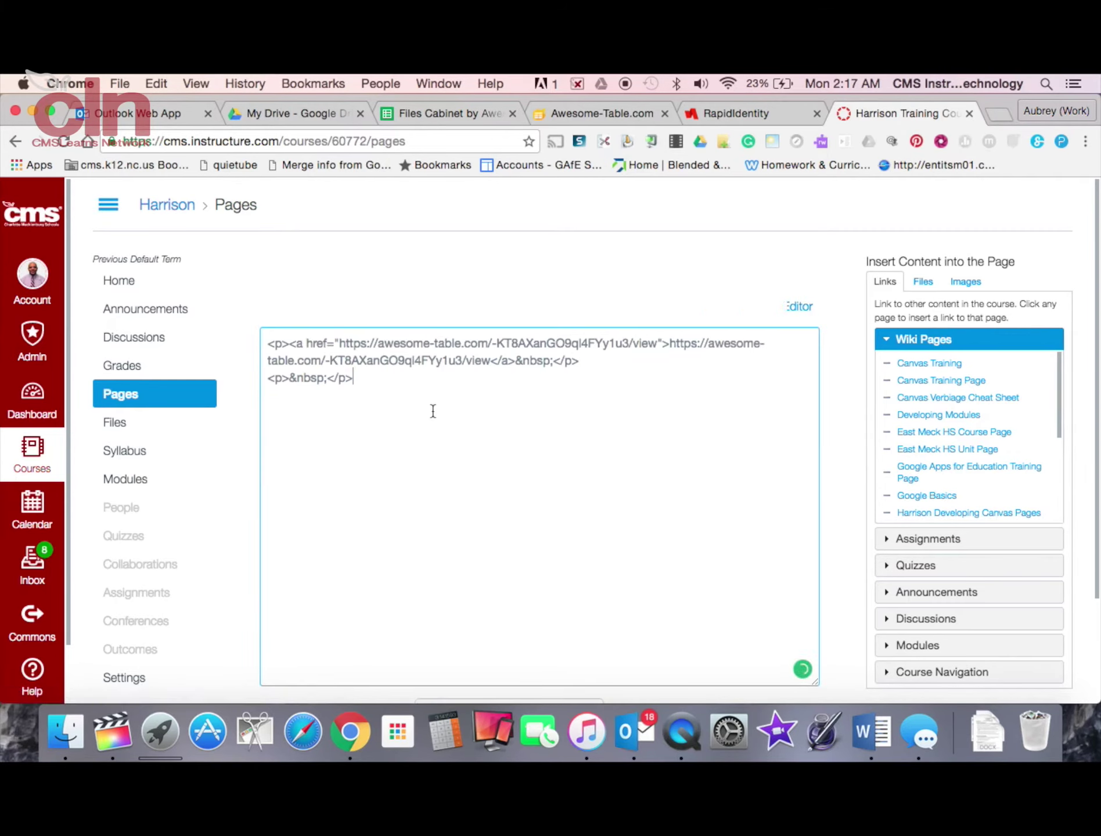
key(Return)
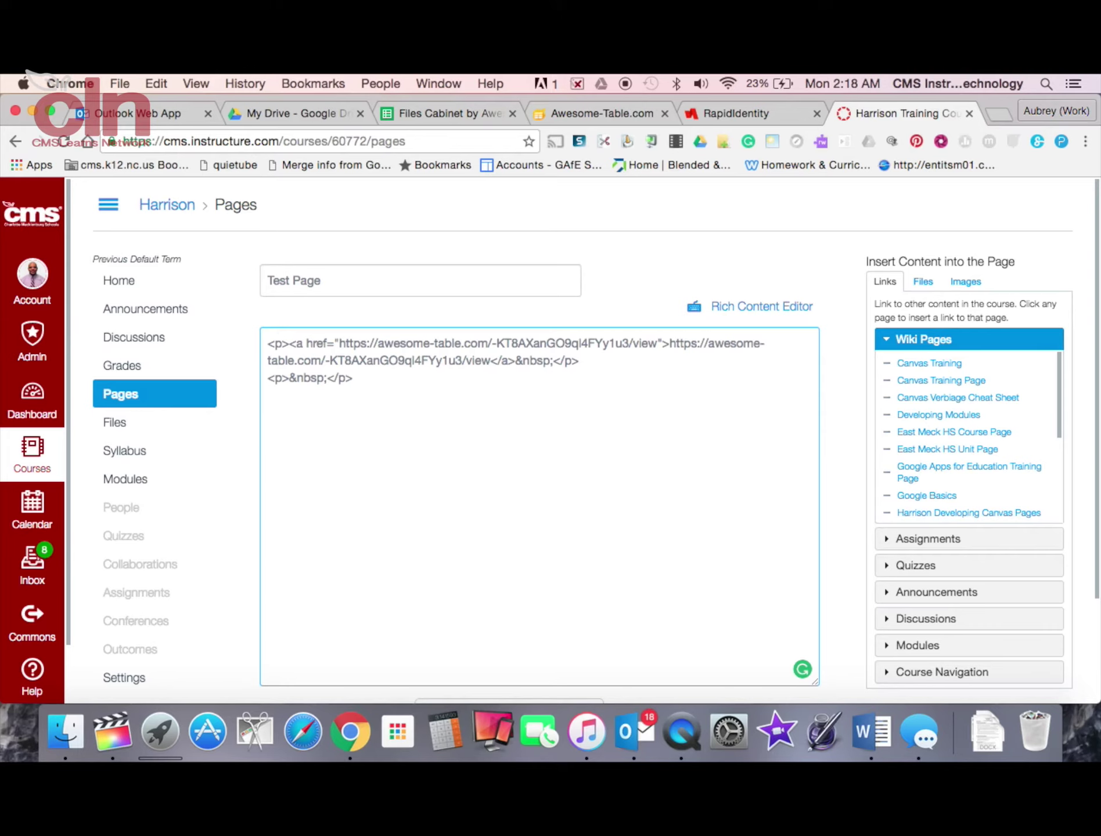
text(<ifra)
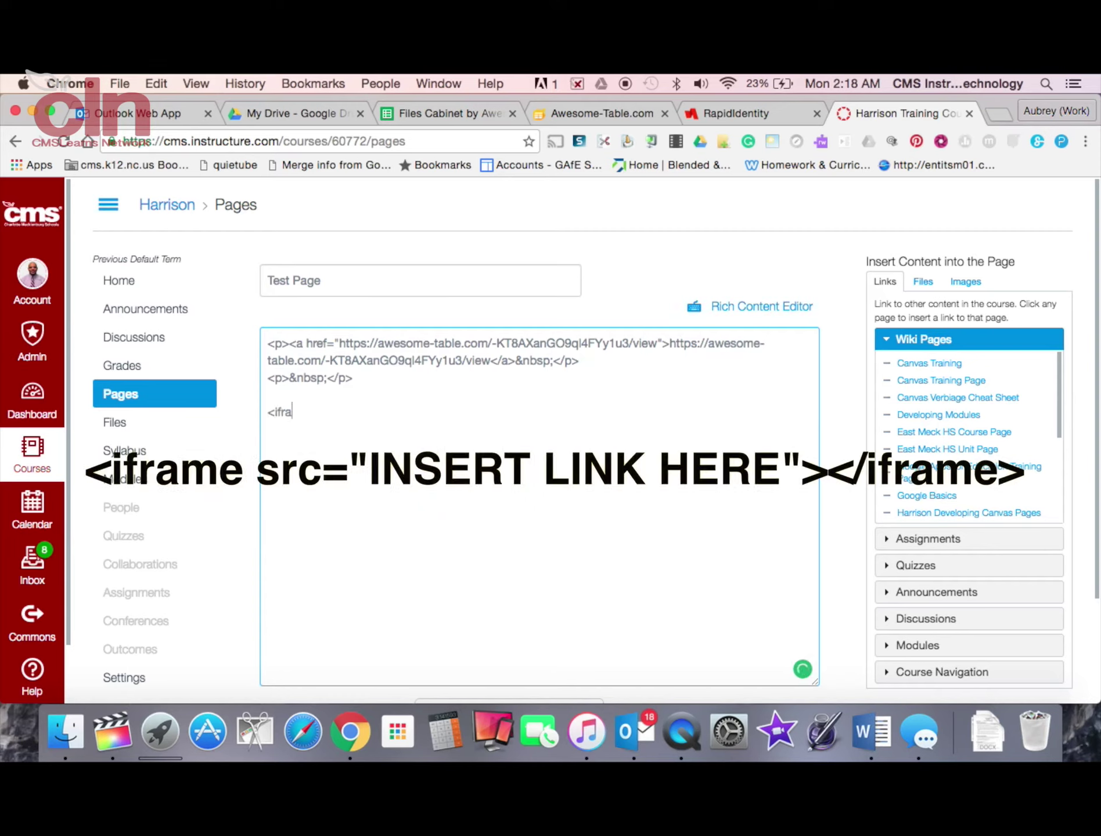
text(me src=")
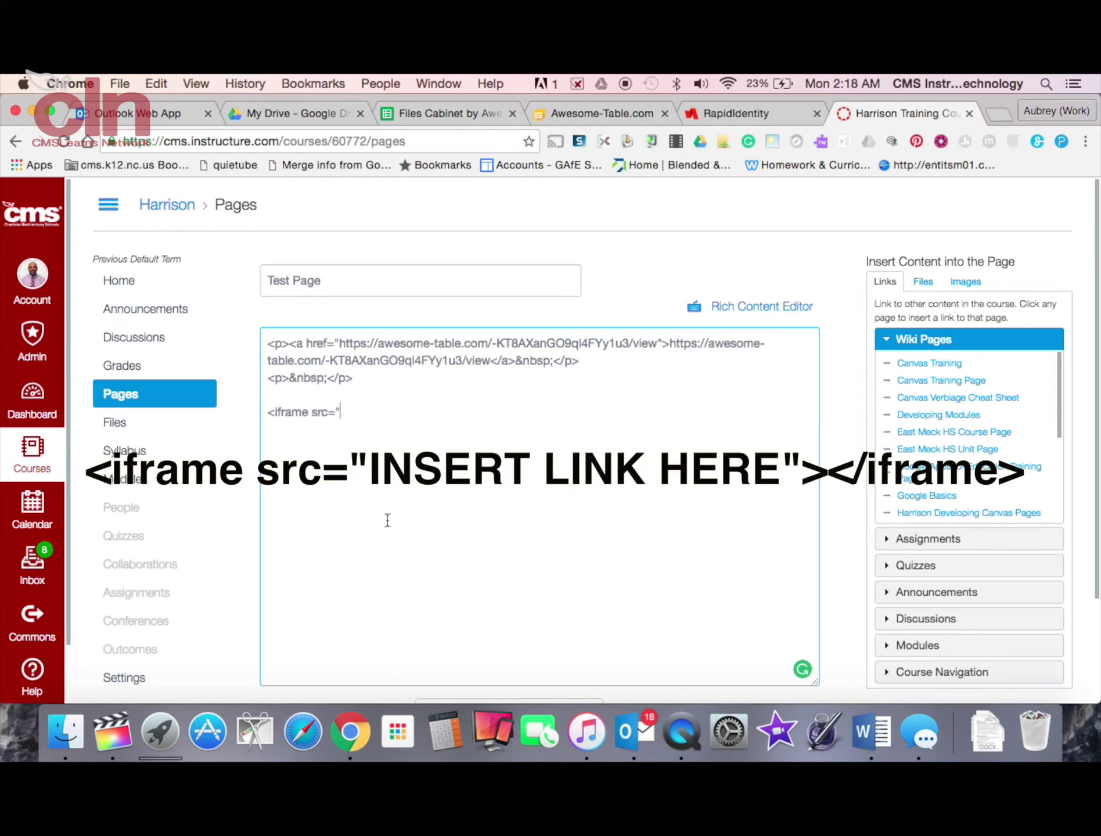
key(super+v)
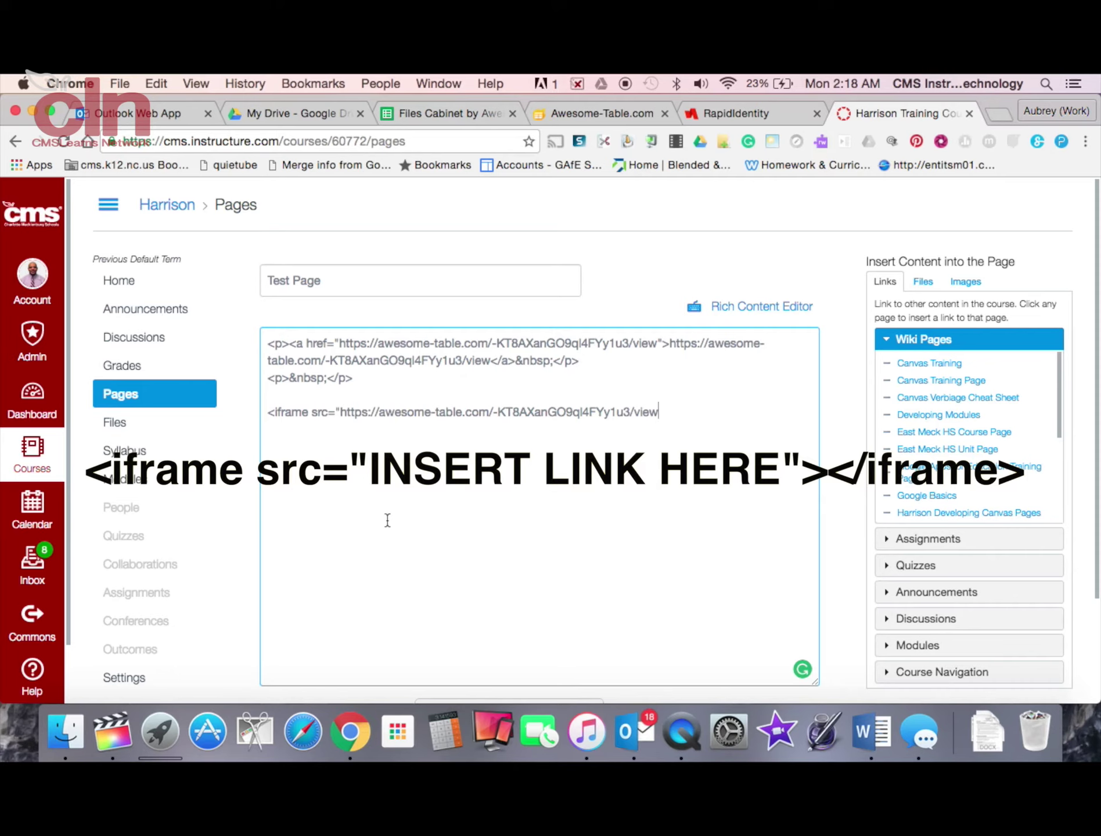
text("></iframe>)
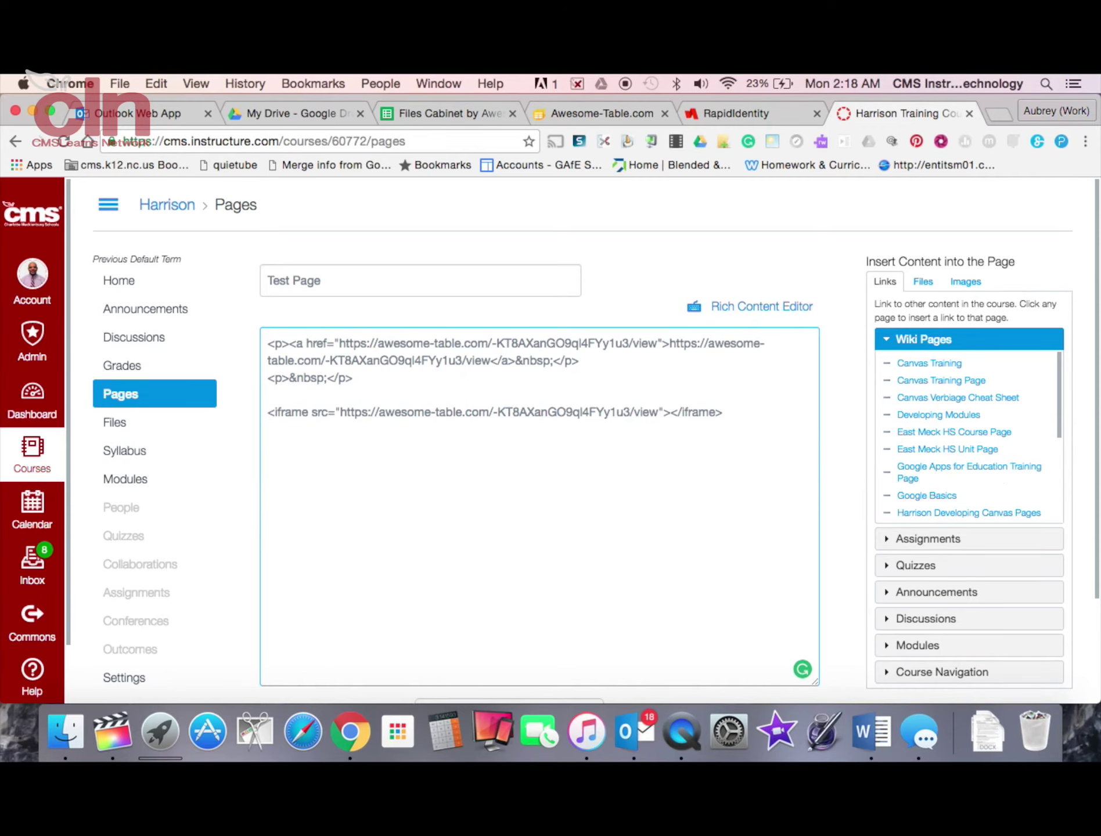
Return to the rich content view and enlarge the embedded iframe to about 624 by 624 pixels
scroll(387, 517, down, 2)
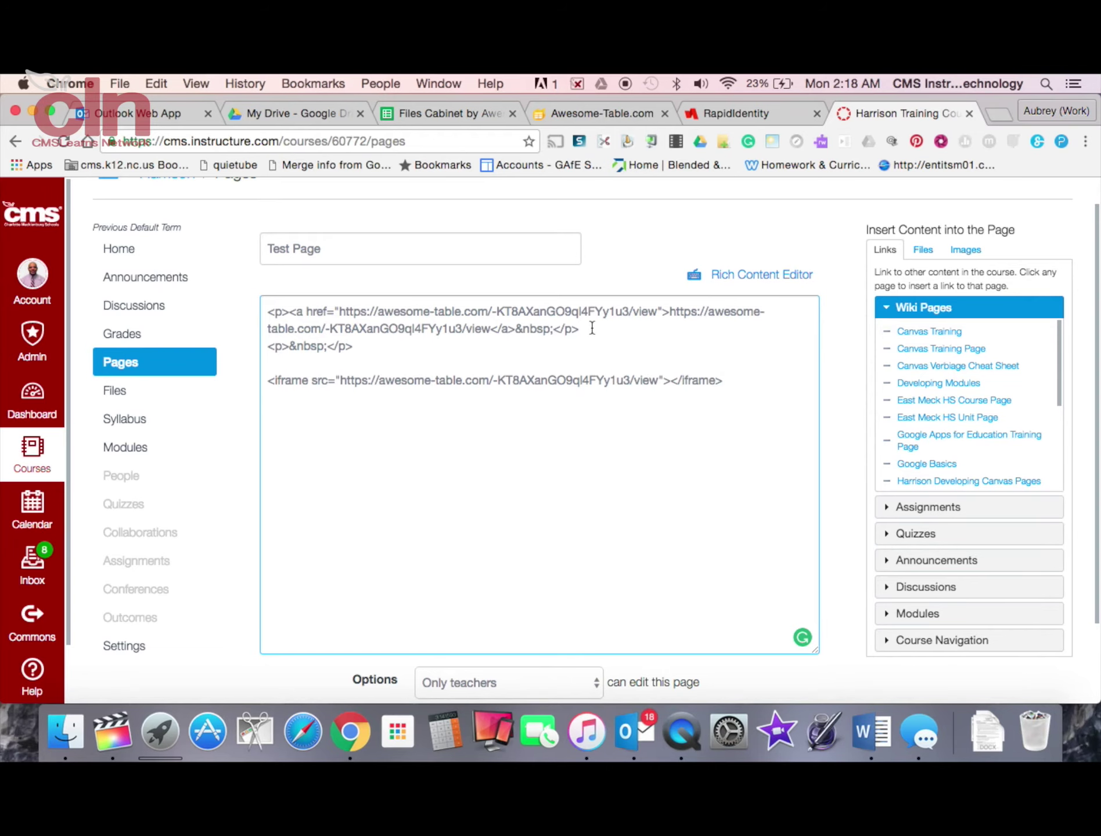
scroll(700, 479, down, 4)
scroll(700, 479, up, 4)
scroll(702, 480, up, 1)
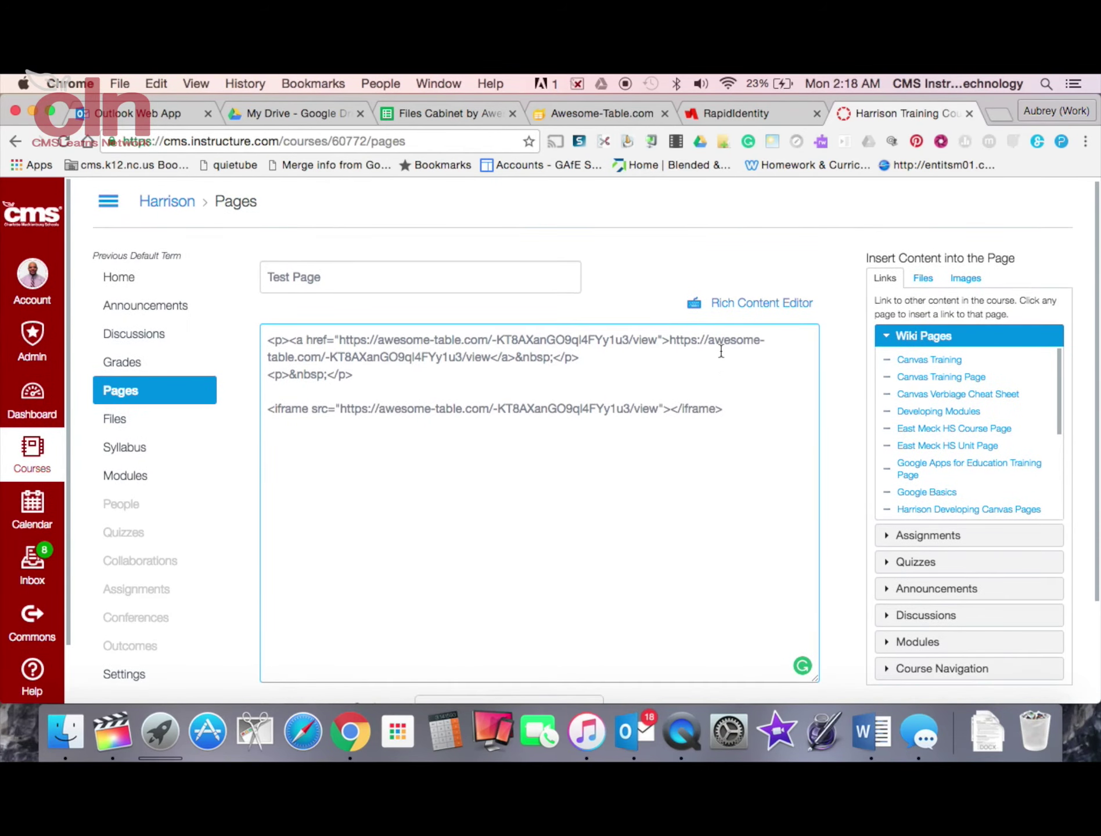
click(731, 311)
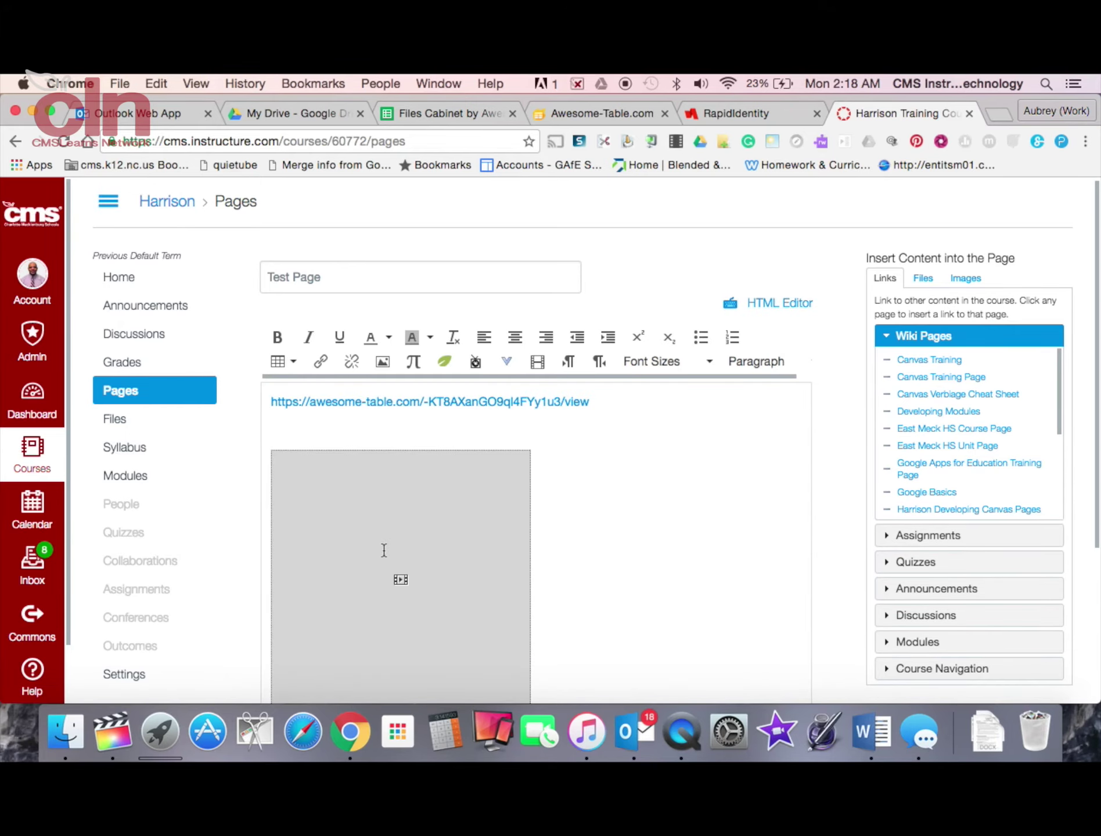
click(383, 550)
scroll(383, 550, down, 5)
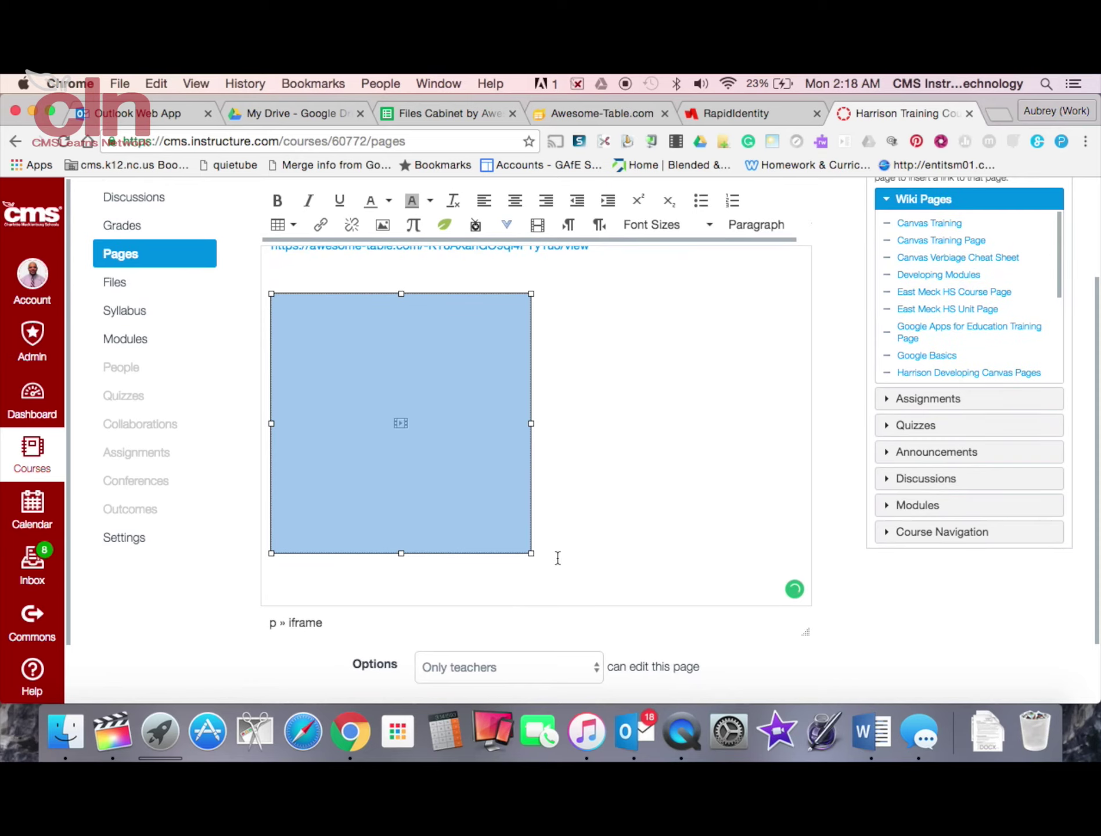
drag(531, 553, 810, 599)
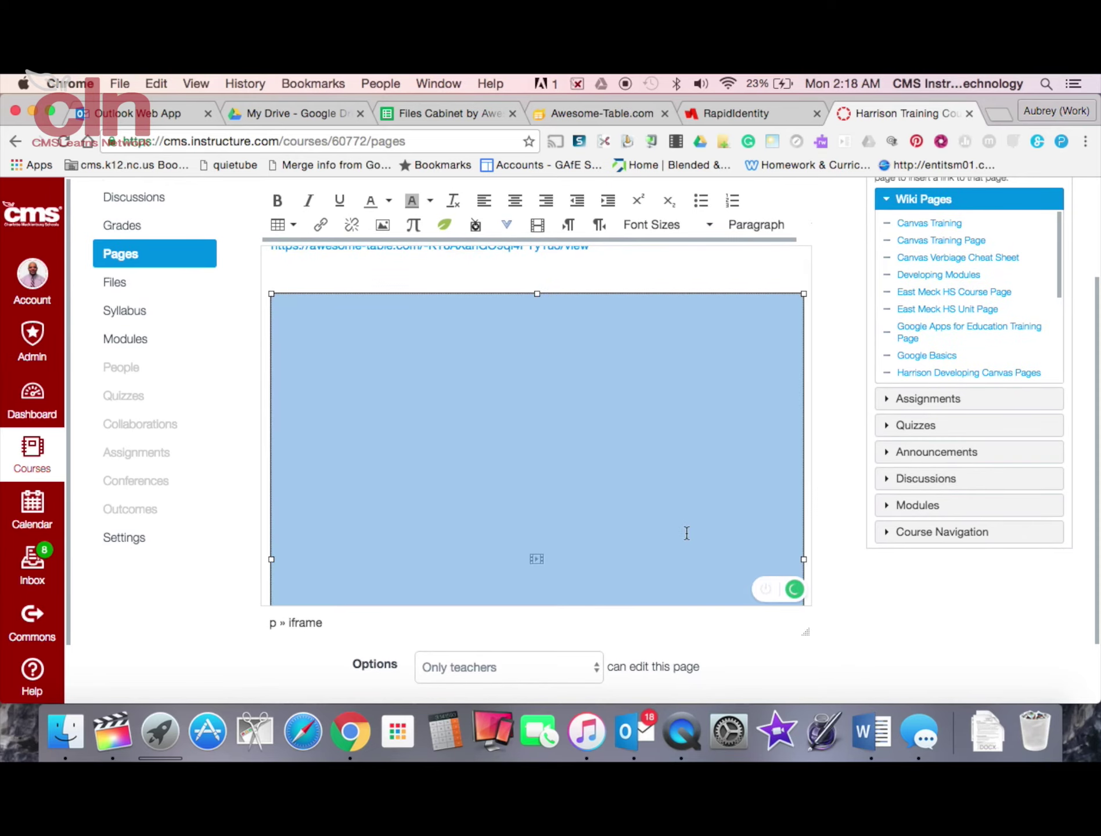
Set the iframe's width to 100% in the page's HTML source and save the page without publishing it
scroll(686, 533, up, 3)
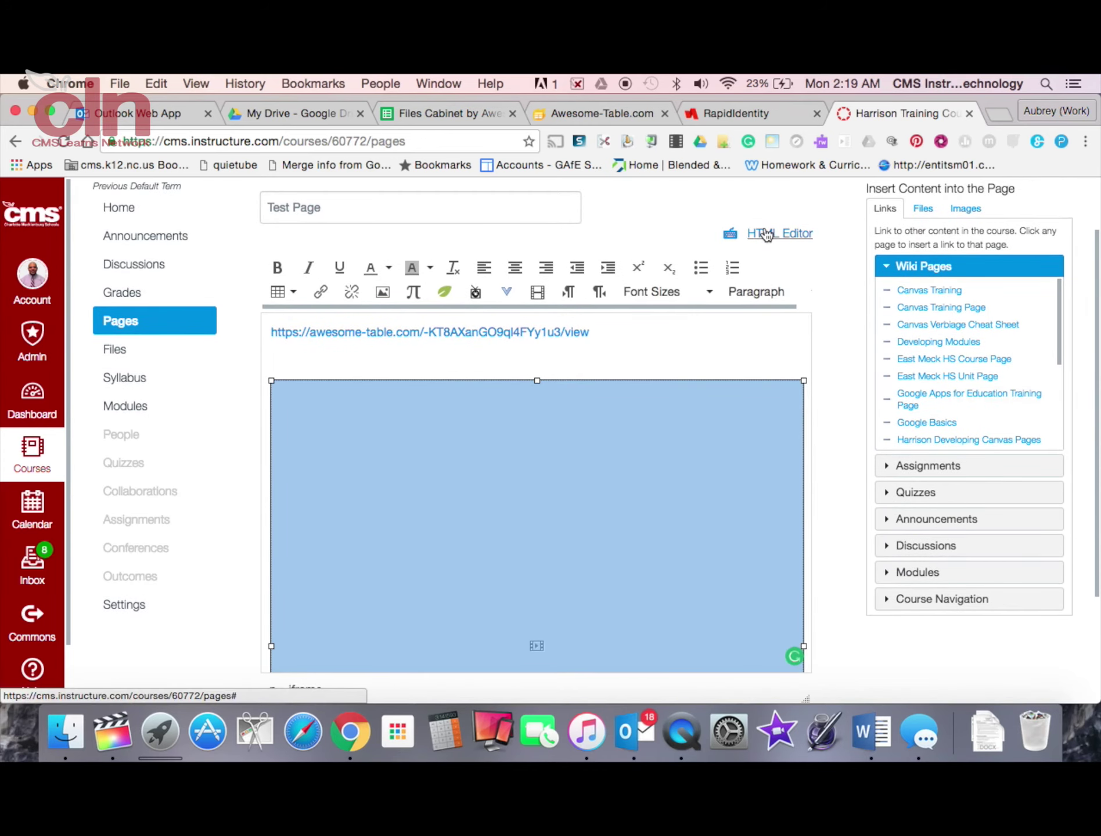
click(767, 234)
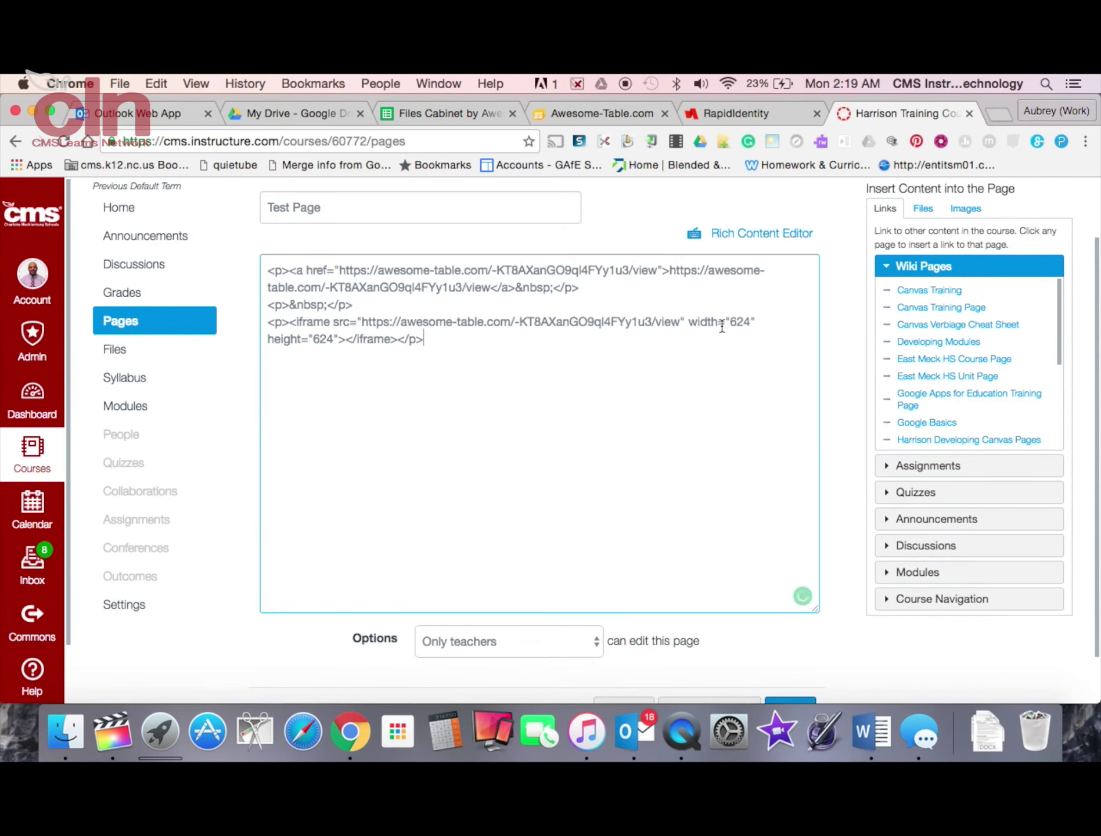
double_click(734, 322)
text(100%)
scroll(778, 505, down, 2)
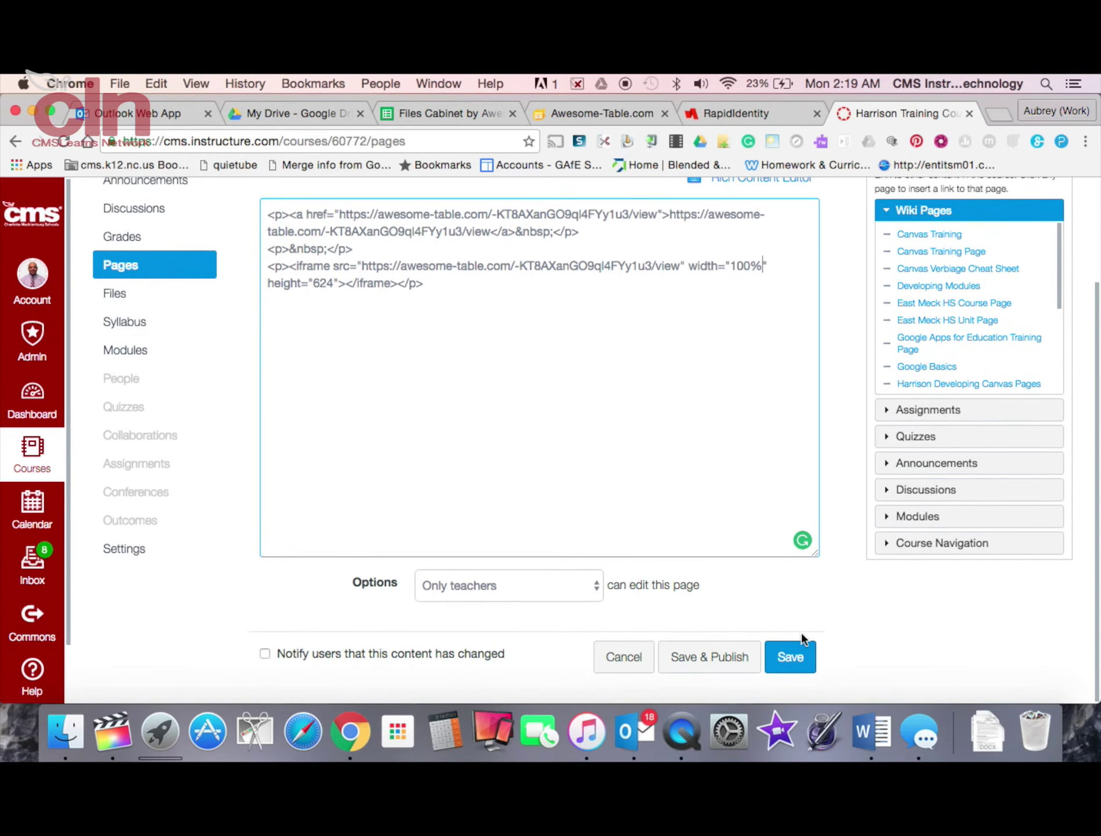
click(791, 660)
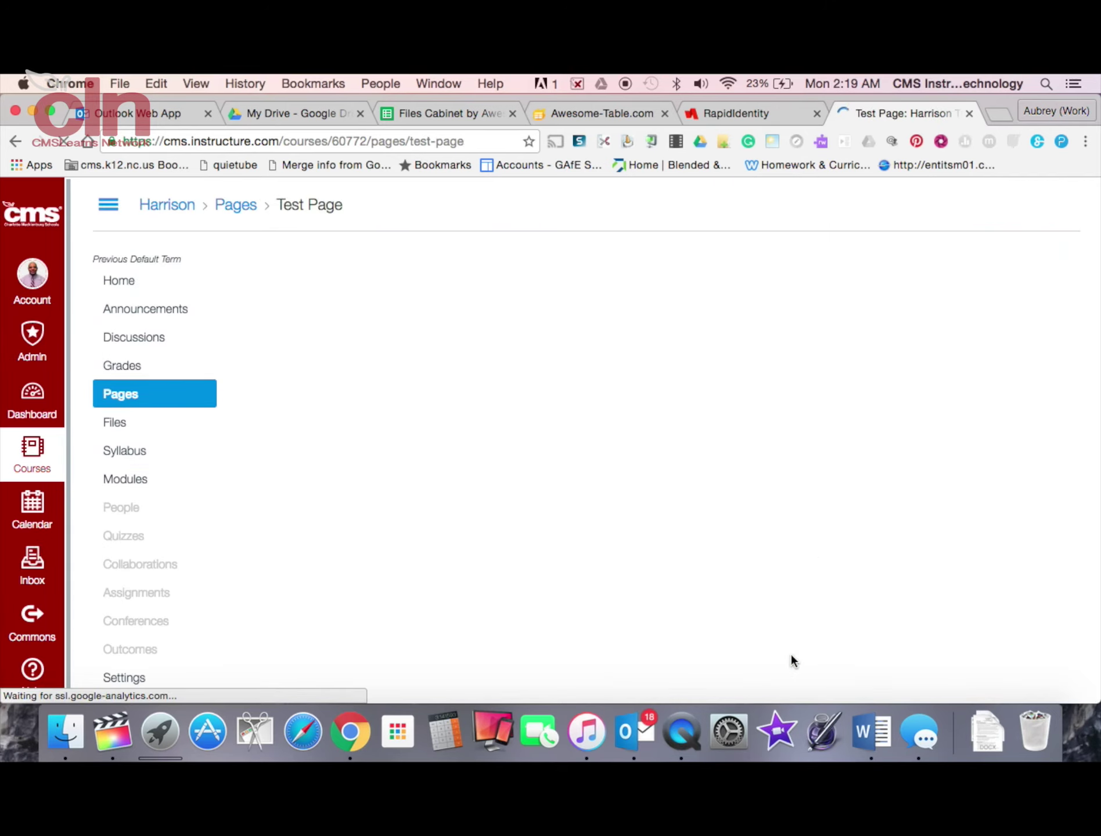
Look over the embedded catalog on the saved Test Page, including its filters and file list
scroll(639, 614, down, 4)
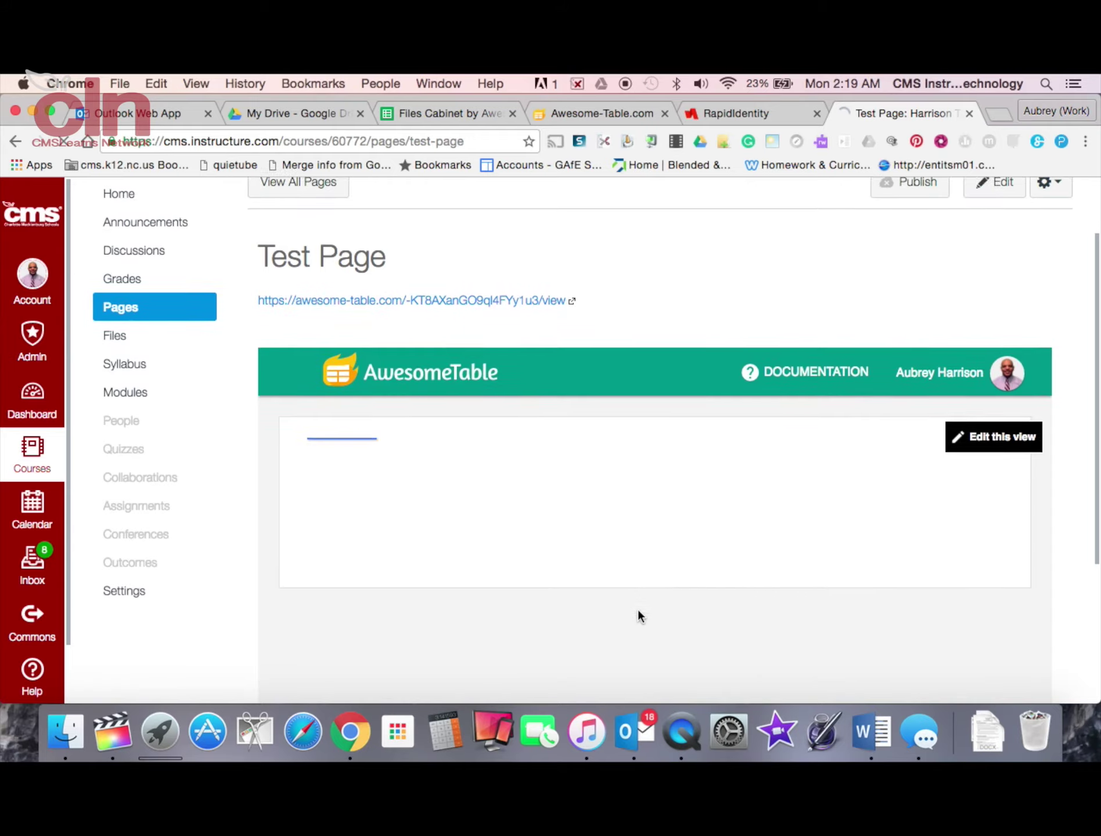
scroll(637, 616, down, 1)
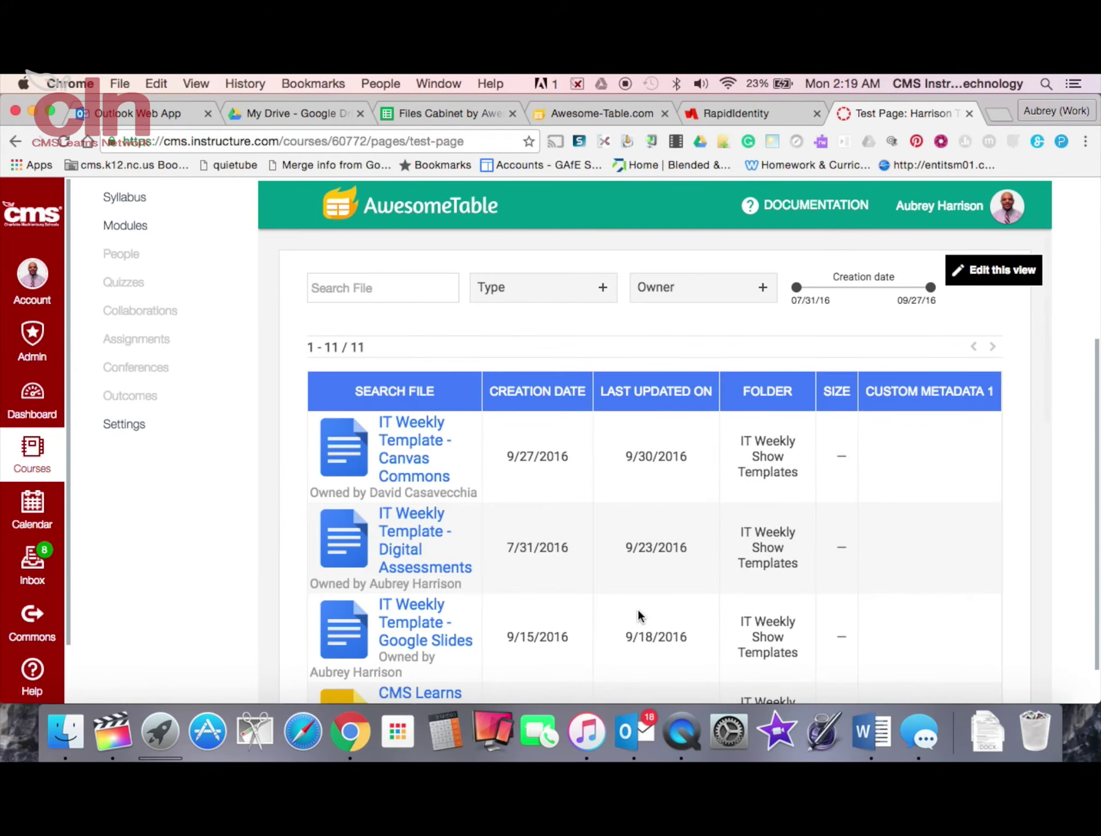
scroll(638, 615, down, 1)
scroll(638, 608, up, 1)
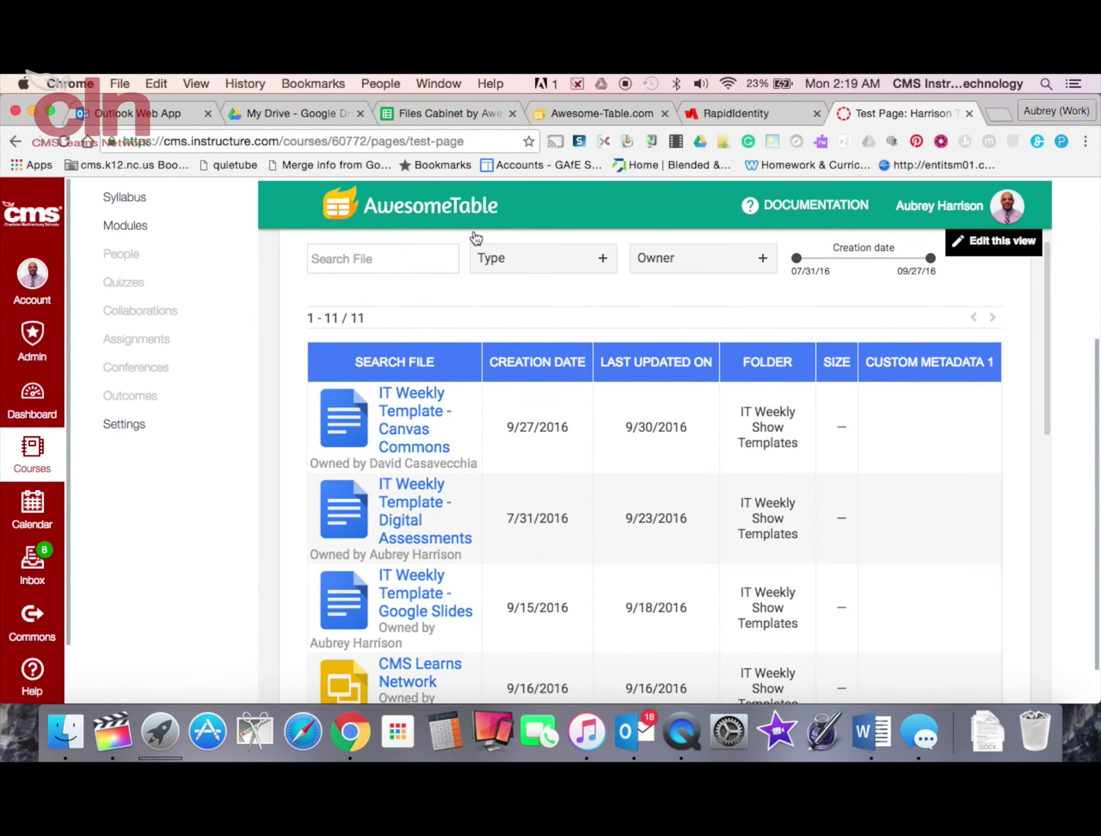